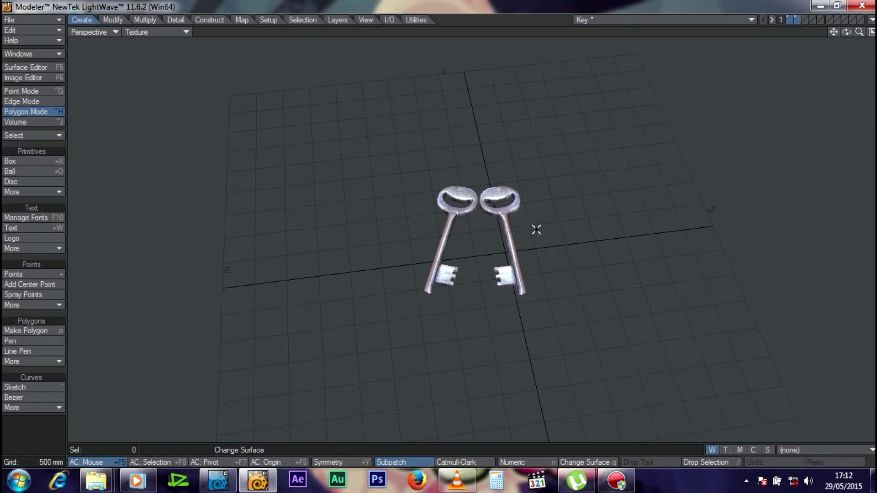
Orbit around the two finished keys, restore the quad layout, then move to an empty layer
mouse_move(847, 32)
left_mouse_down()
mouse_move(749, 36)
mouse_move(744, 18)
mouse_move(822, 28)
mouse_move(849, 18)
mouse_move(806, 29)
mouse_move(815, 9)
mouse_move(822, 31)
mouse_move(854, 36)
mouse_move(815, 34)
mouse_move(847, 36)
left_mouse_up()
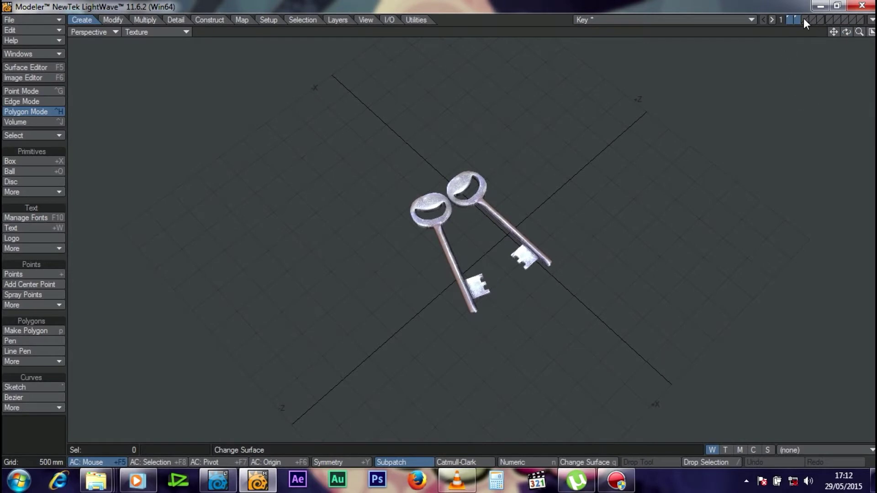
left_click(871, 32)
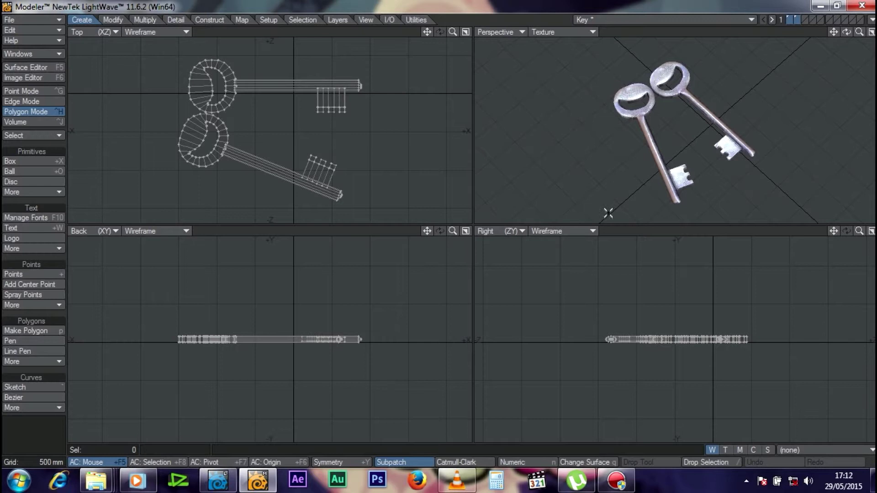
scroll(606, 200, "up", 1)
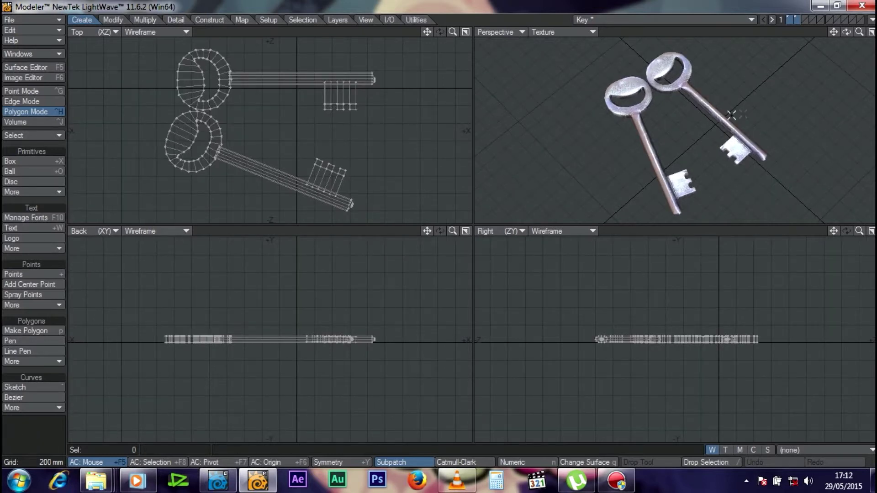
left_click_drag(846, 32, 795, 35)
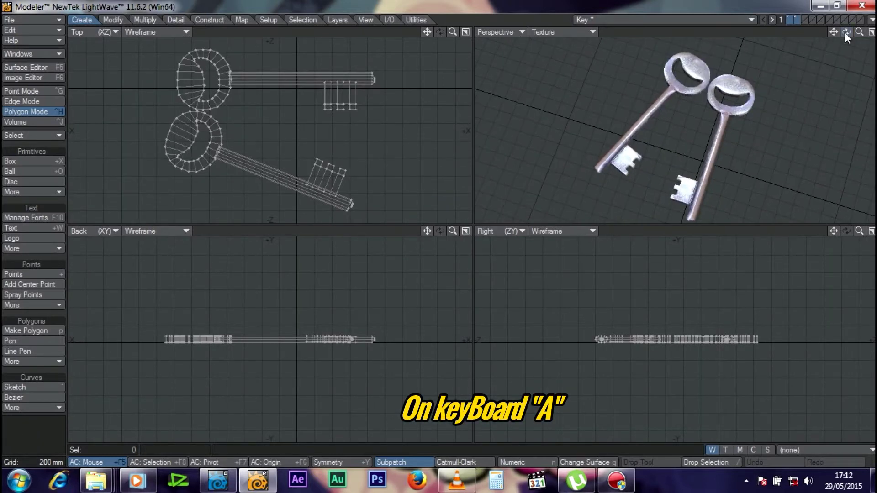
left_click(806, 19)
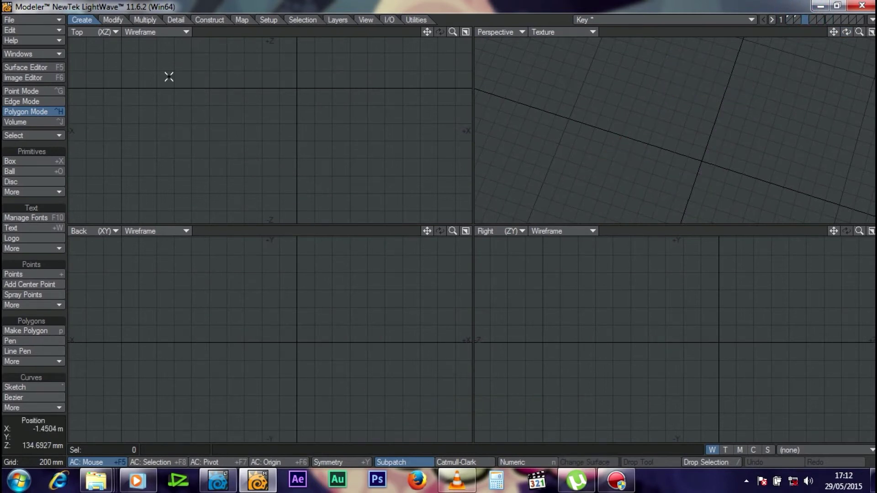
Fit all views to the empty scene, then bring up Display Options with D
key("a")
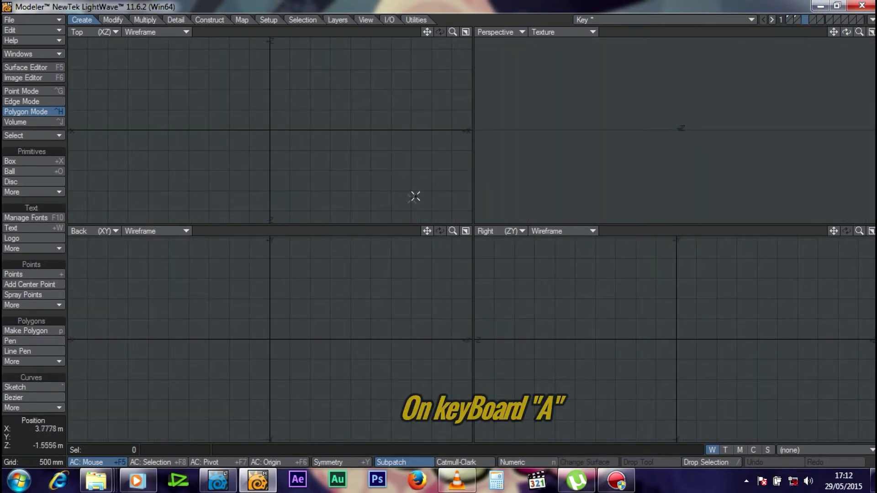
left_click(183, 32)
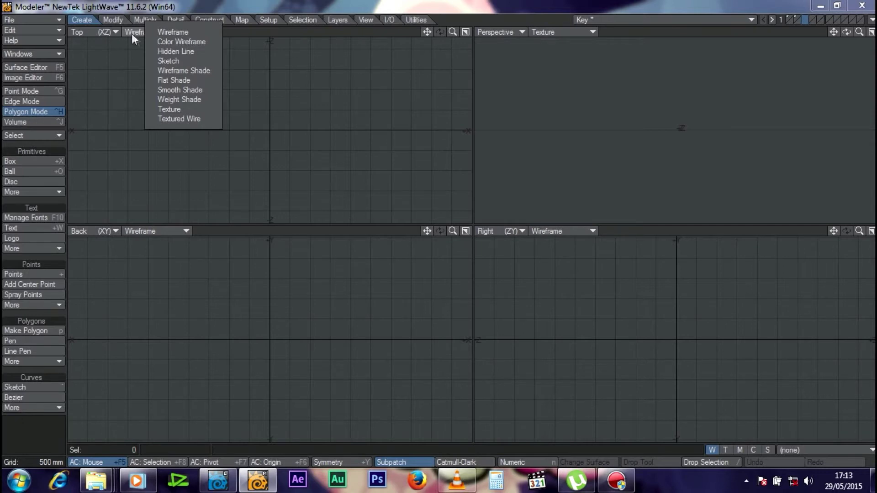
left_click(190, 6)
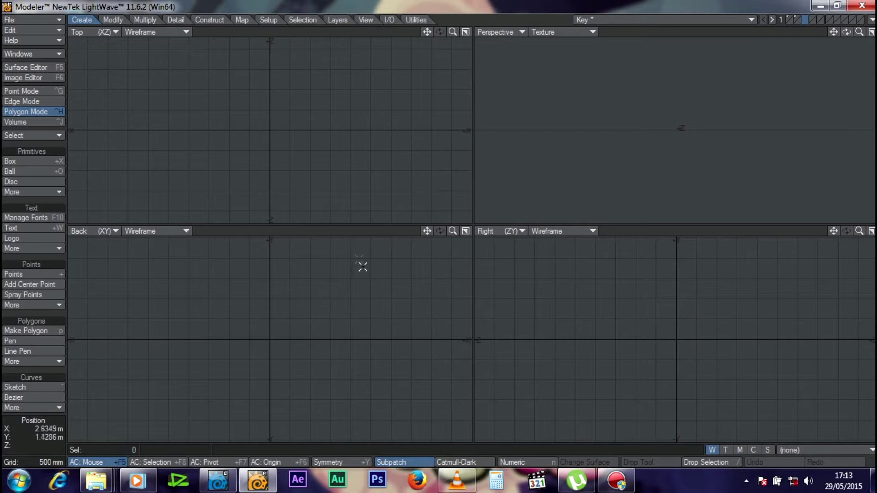
key("d")
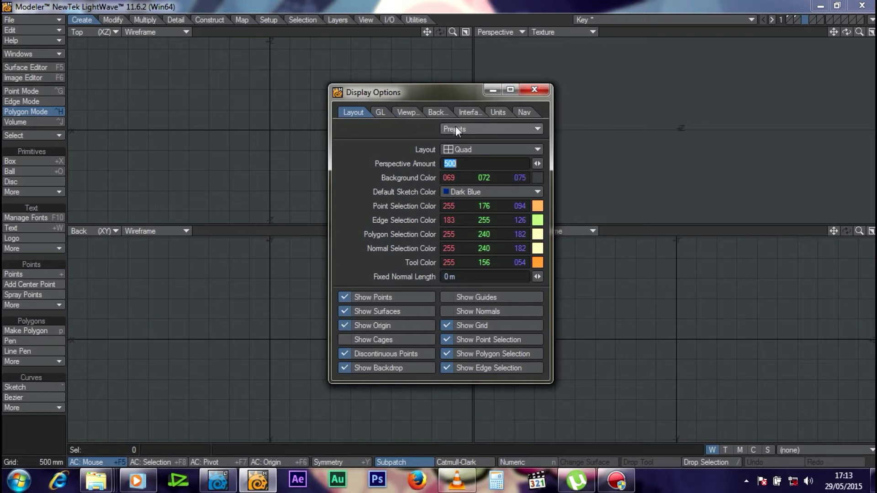
Set the Top viewport backdrop image to IMG-20150305-00032.jpg
left_click(440, 113)
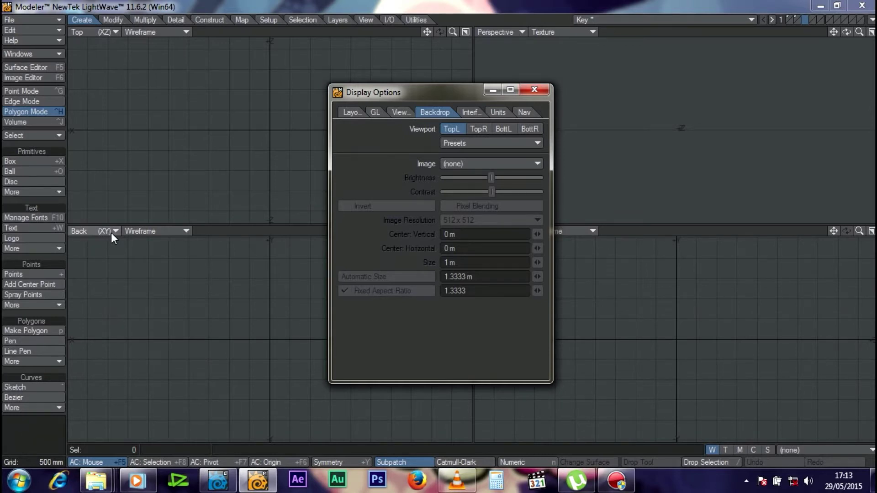
left_click(105, 32)
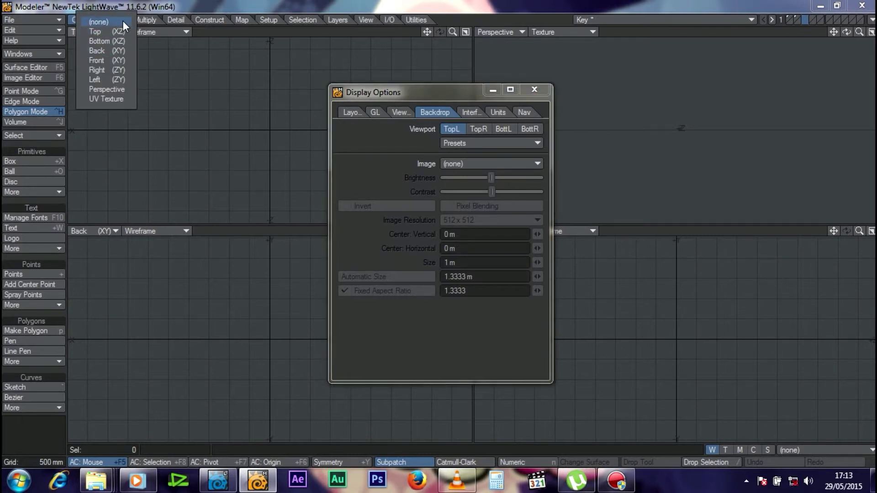
left_click(105, 30)
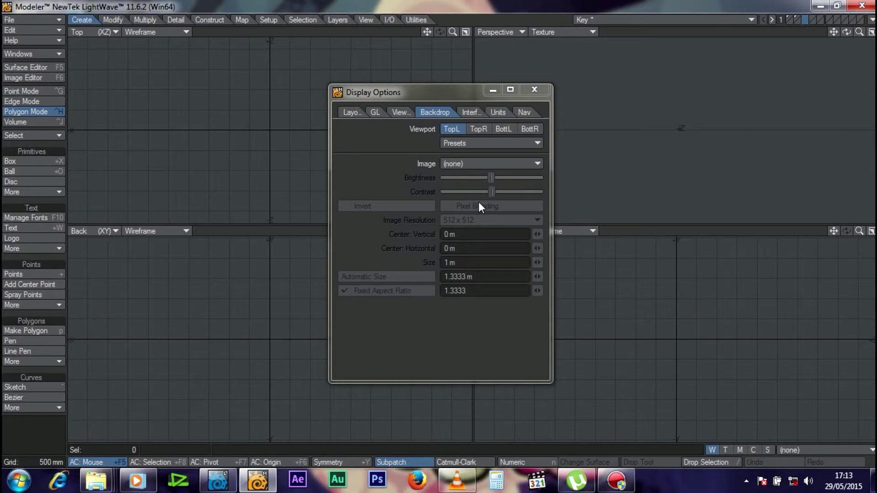
left_click(476, 164)
left_click(476, 174)
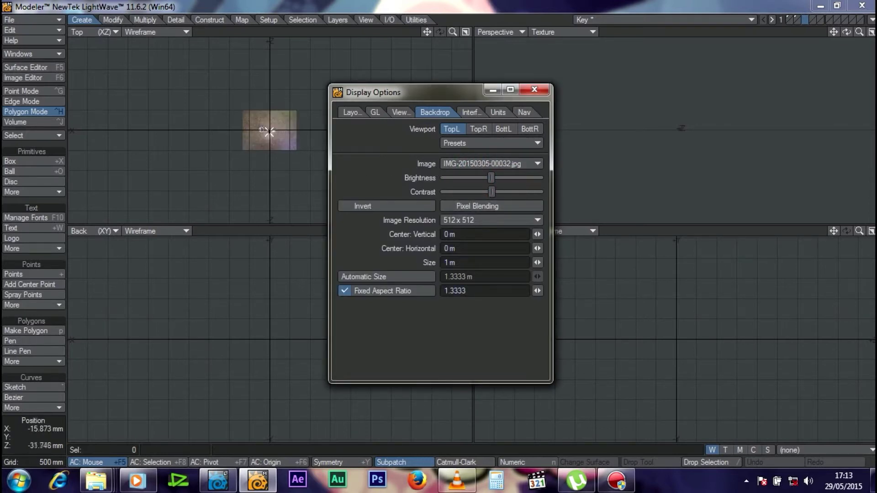
left_click(464, 164)
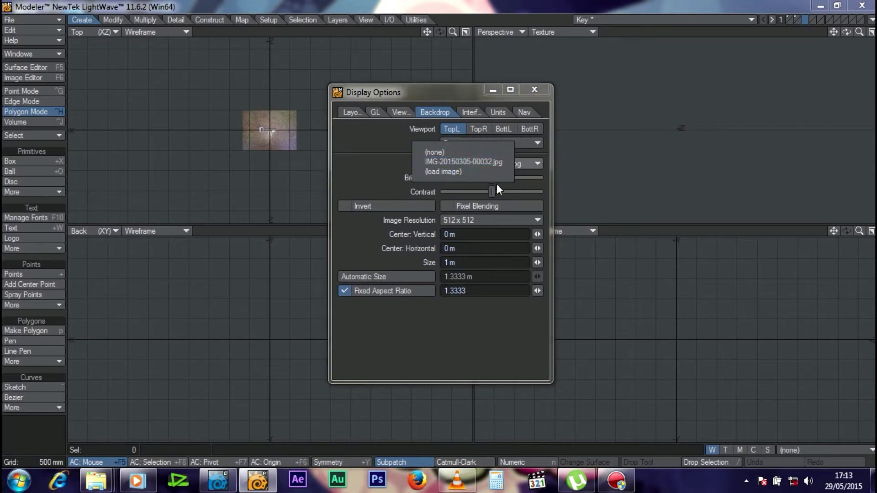
left_click(454, 171)
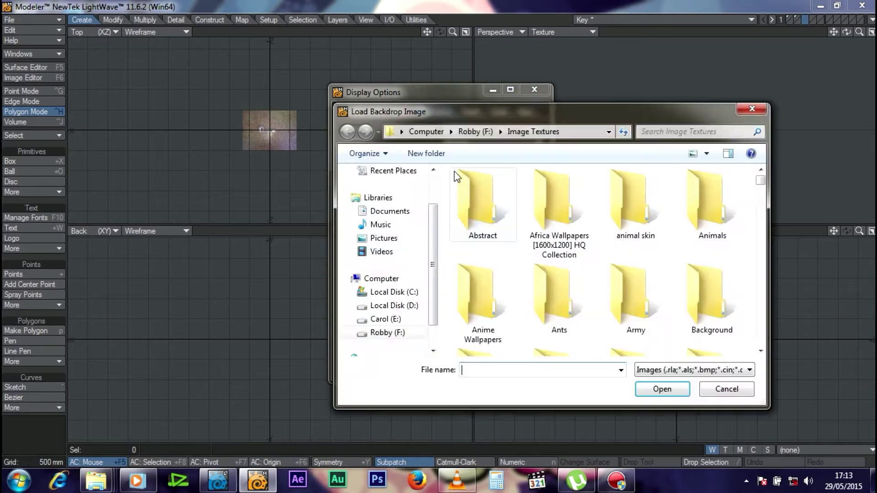
left_click(752, 110)
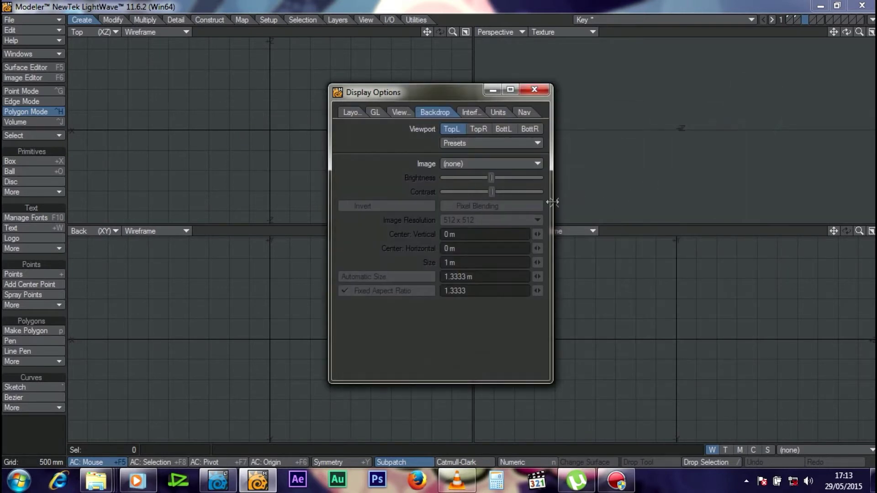
left_click(504, 163)
left_click(507, 175)
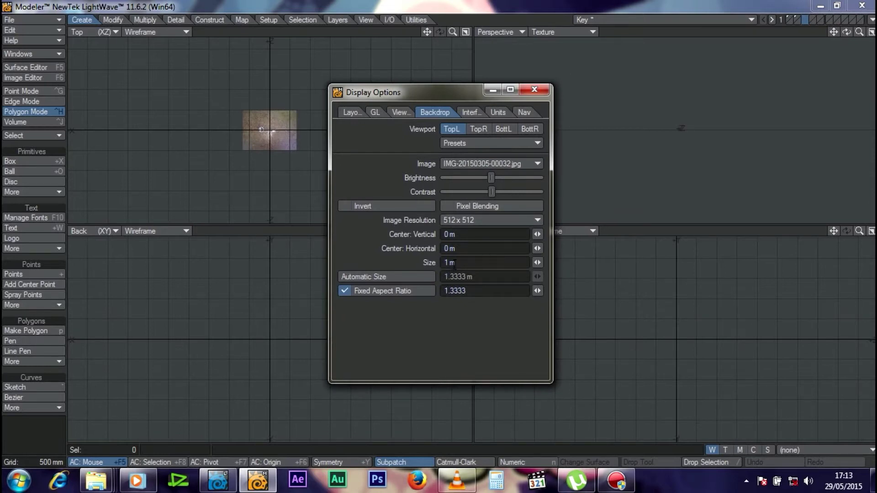
Set the backdrop size to 5 m and horizontal centre to 0 m, then close the dialog
left_click(450, 264)
left_click(468, 263)
left_click_drag(450, 263, 403, 252)
type("5m")
key("Return")
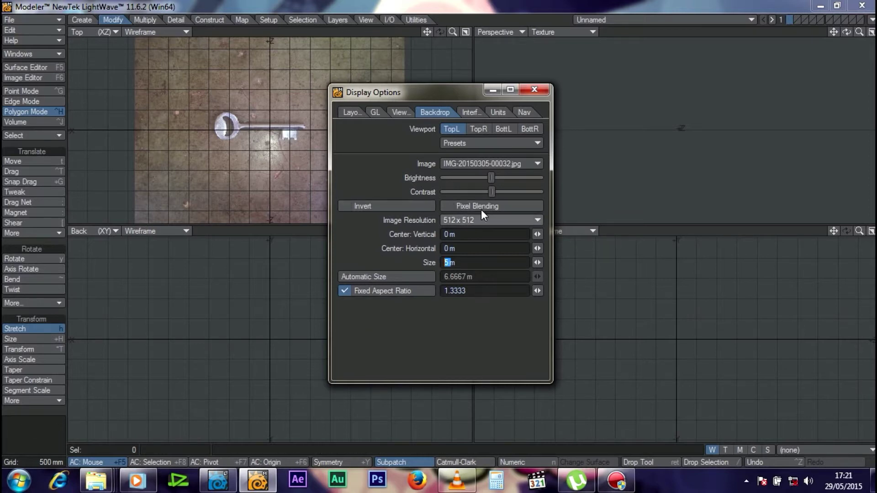
left_click_drag(538, 249, 556, 249)
left_click(506, 249)
type("0")
key("Return")
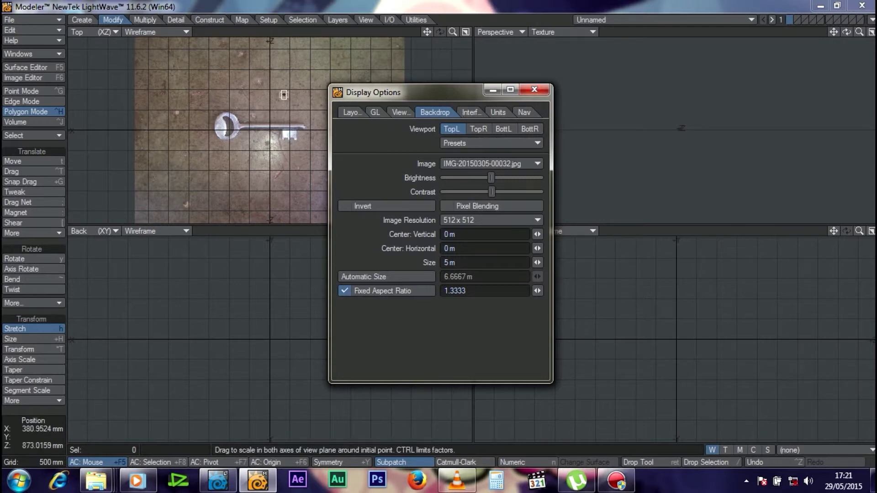
left_click(534, 90)
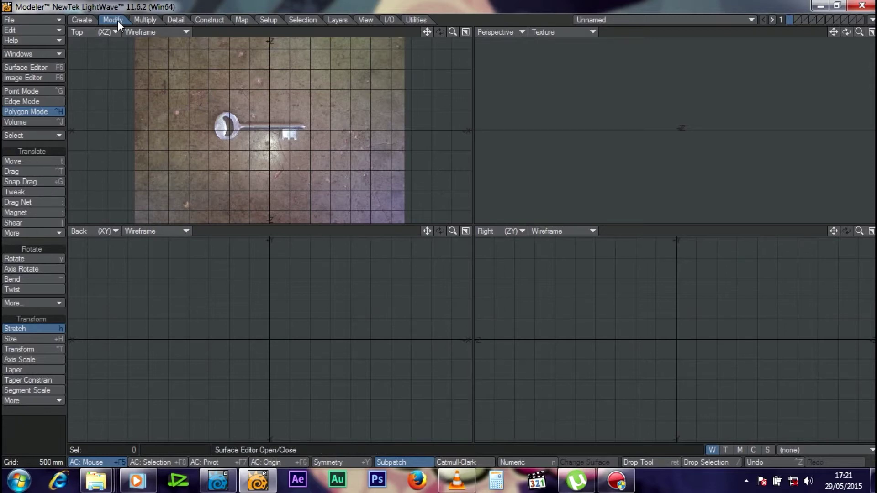
Draw a disc over the key's round ring in the Top view and pull its thickness in the Back view
left_click(86, 18)
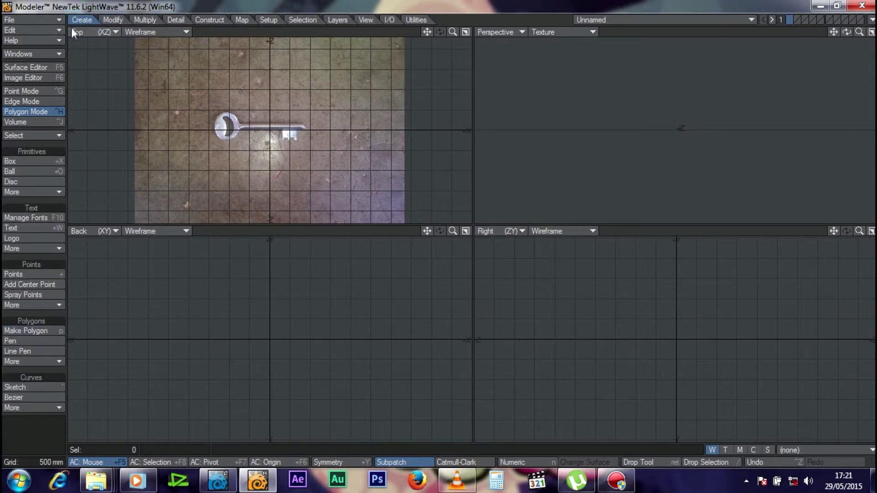
left_click(21, 181)
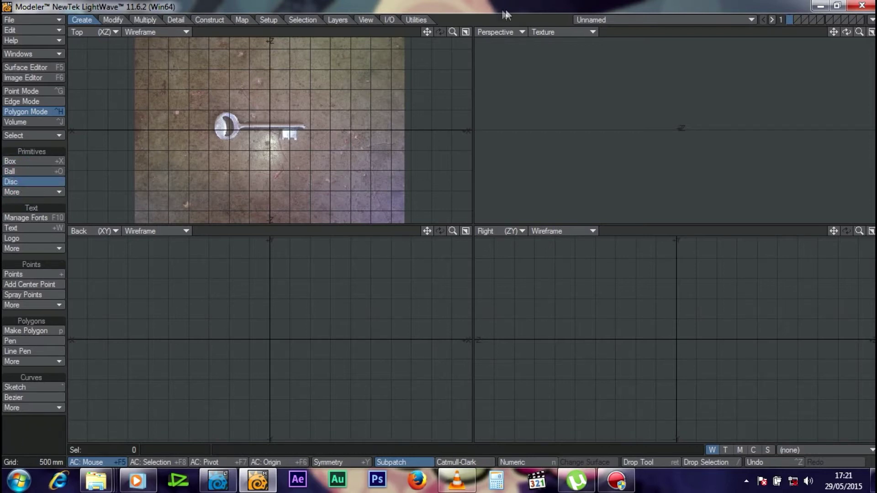
left_click_drag(454, 30, 550, 38)
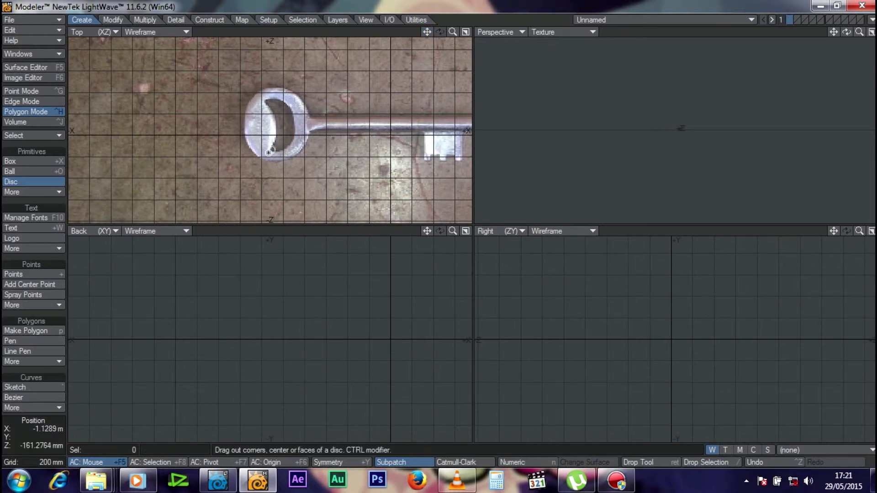
mouse_move(279, 120)
left_mouse_down()
mouse_move(316, 162)
mouse_move(277, 123)
left_mouse_up()
left_click_drag(277, 159, 276, 160)
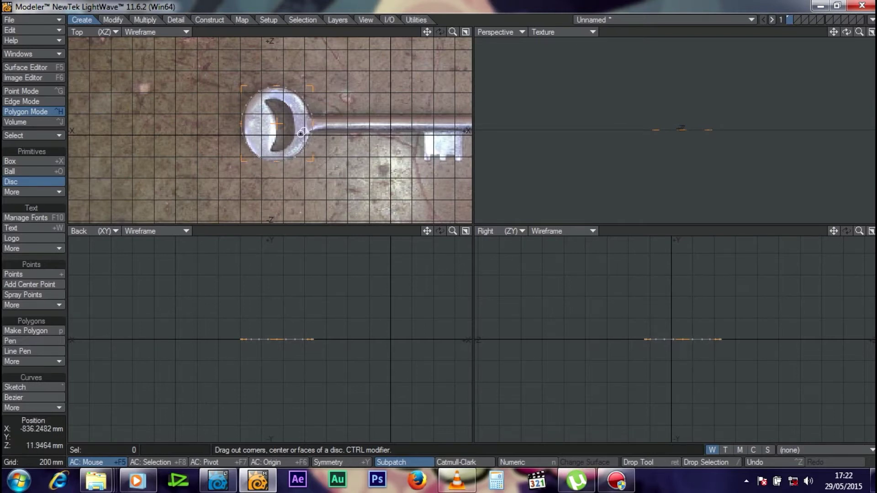
left_click_drag(312, 125, 310, 128)
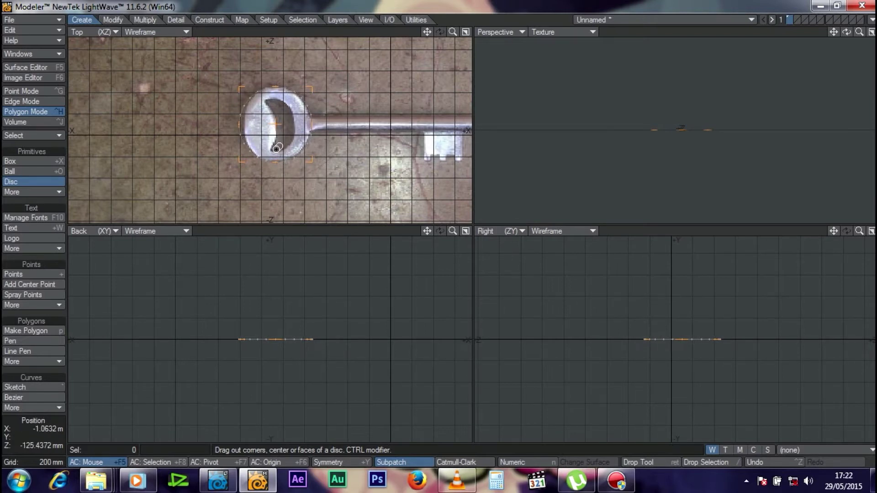
left_click_drag(273, 162, 272, 158)
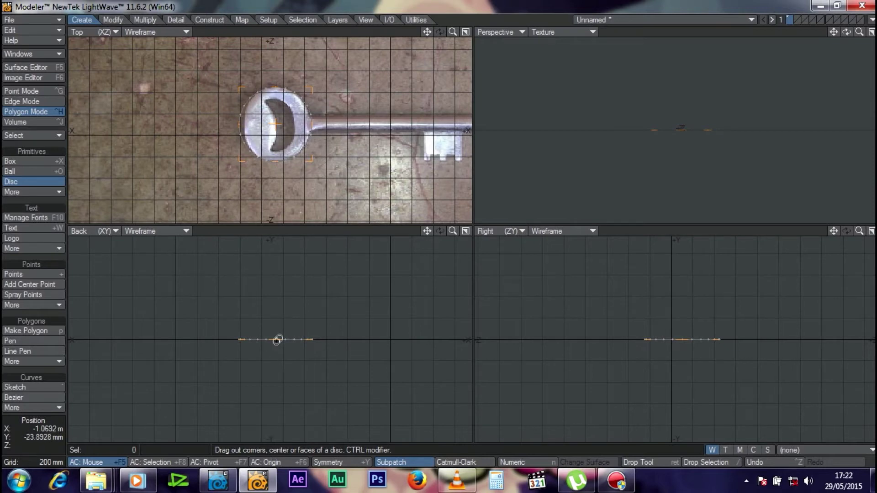
mouse_move(280, 327)
left_mouse_down()
mouse_move(280, 311)
mouse_move(275, 332)
left_mouse_up()
left_click(275, 318)
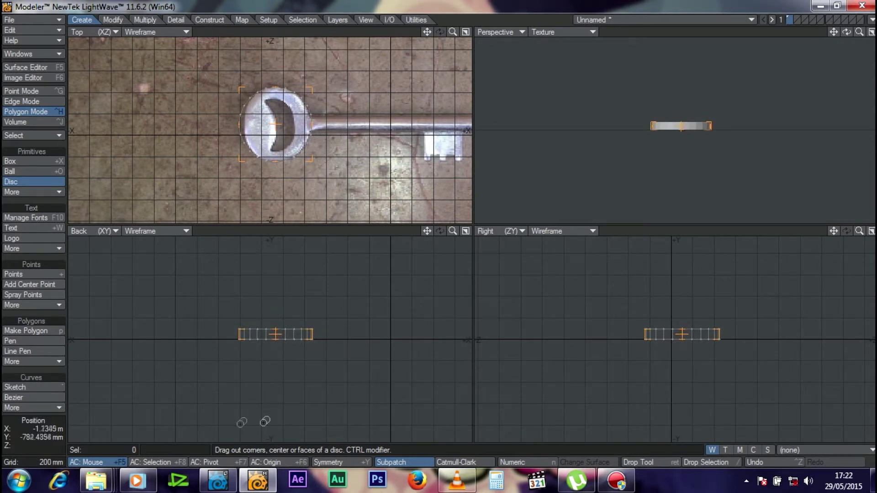
key("Return")
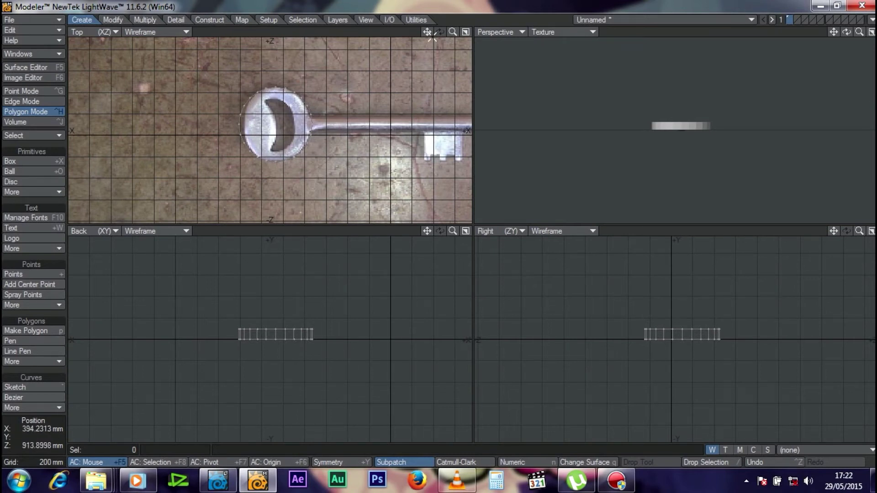
Use the Drag tool to pull the disc's points onto the bow's outline in the Top view
left_click_drag(453, 33, 502, 32)
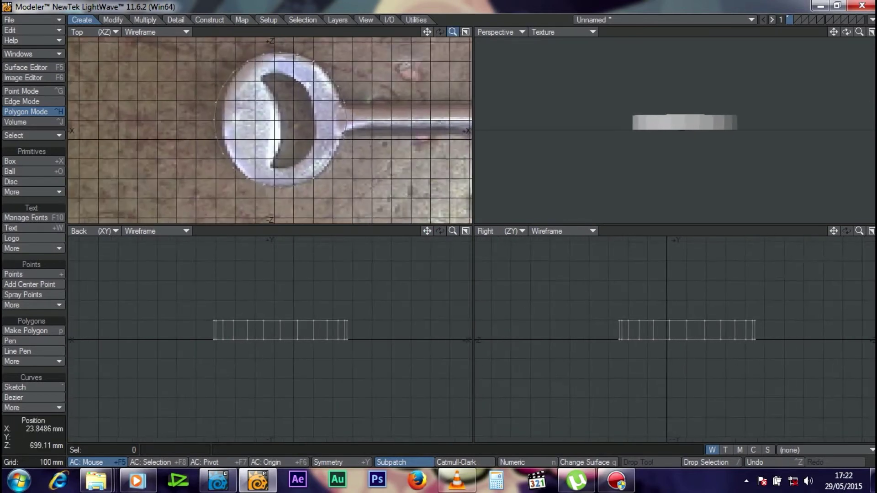
left_click_drag(426, 32, 416, 34)
left_click(112, 20)
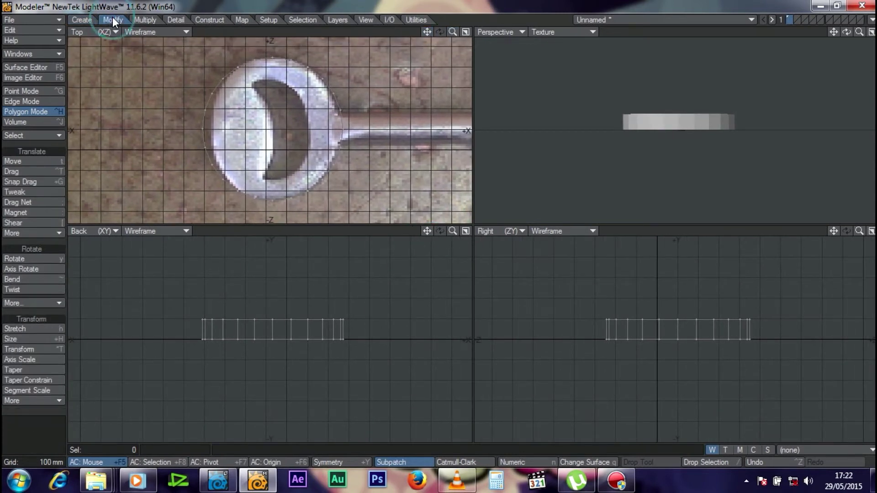
left_click(10, 172)
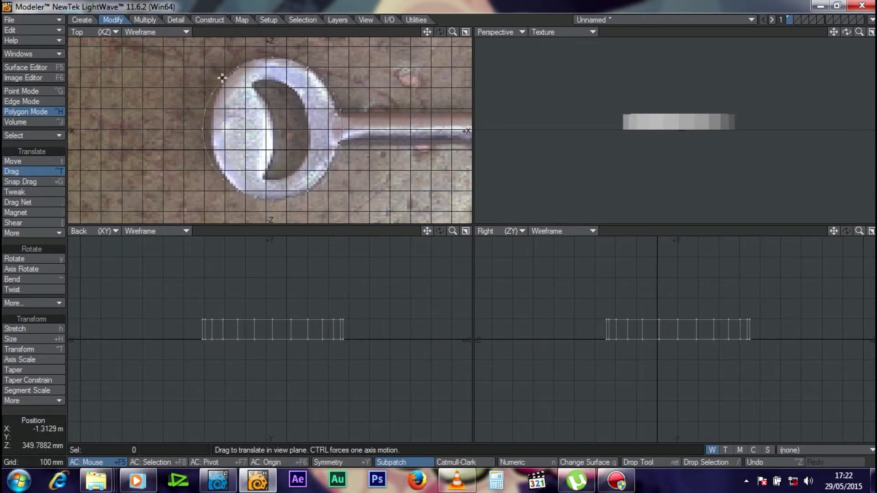
left_click_drag(222, 78, 225, 81)
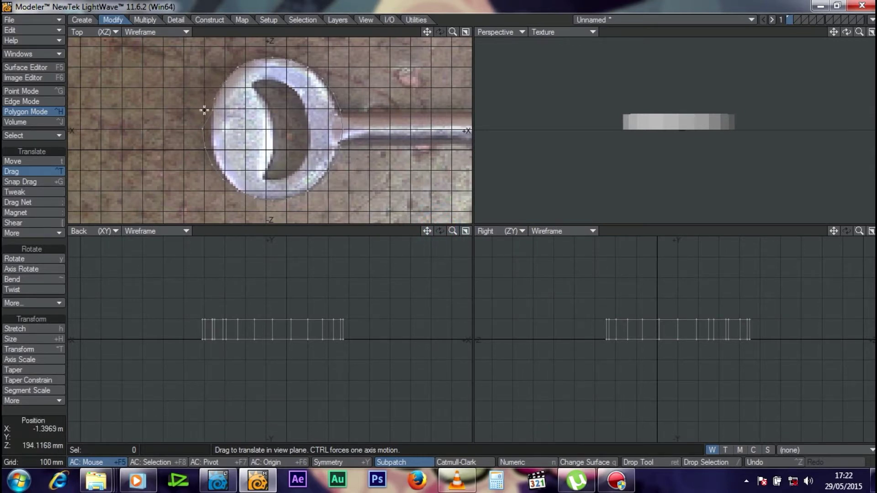
left_click_drag(203, 125, 214, 164)
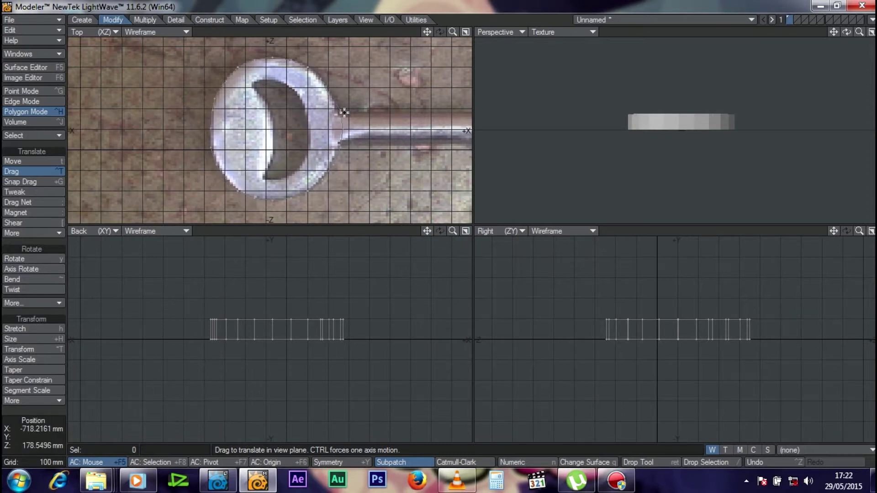
left_click_drag(342, 129, 321, 178)
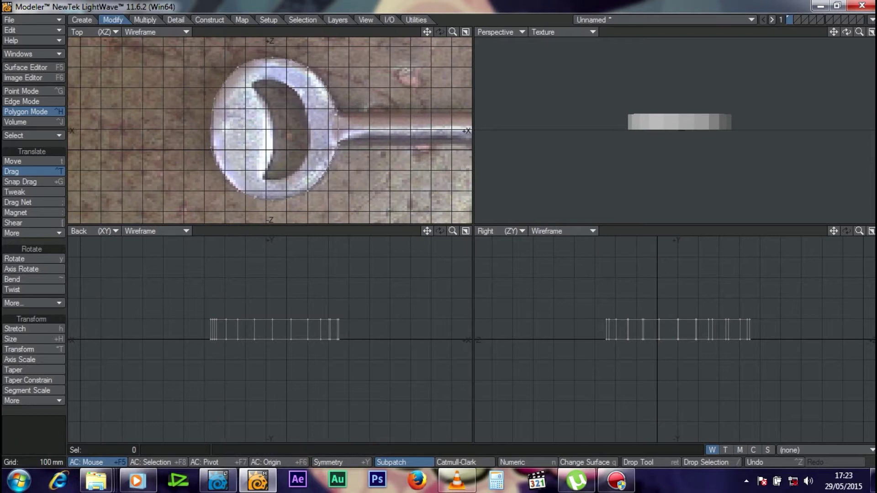
mouse_move(847, 32)
left_mouse_down()
mouse_move(847, 60)
mouse_move(844, 35)
left_mouse_up()
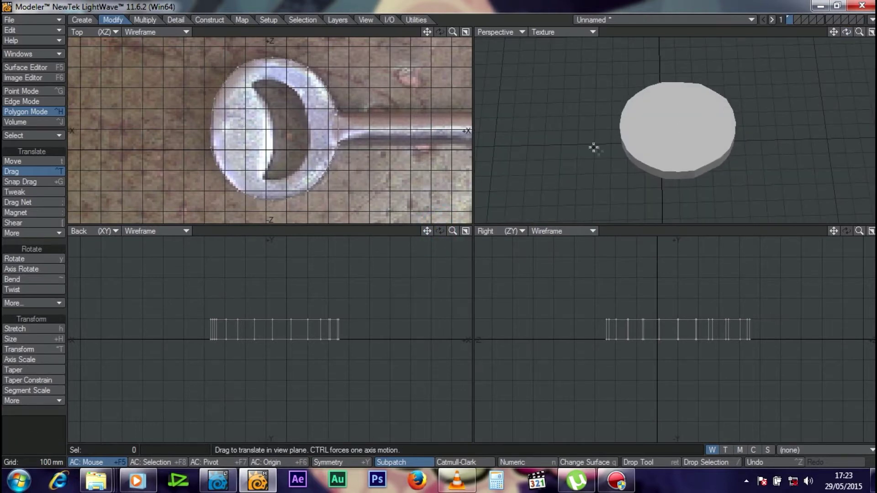
key("Return")
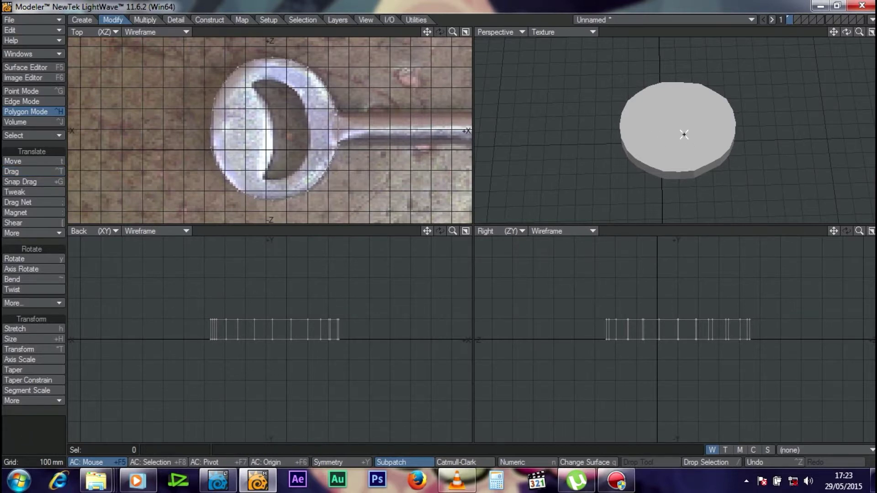
Select the disc's top polygon in Polygon mode and delete it, leaving only the outer wall
left_click(18, 101)
left_click(4, 112)
left_click(19, 113)
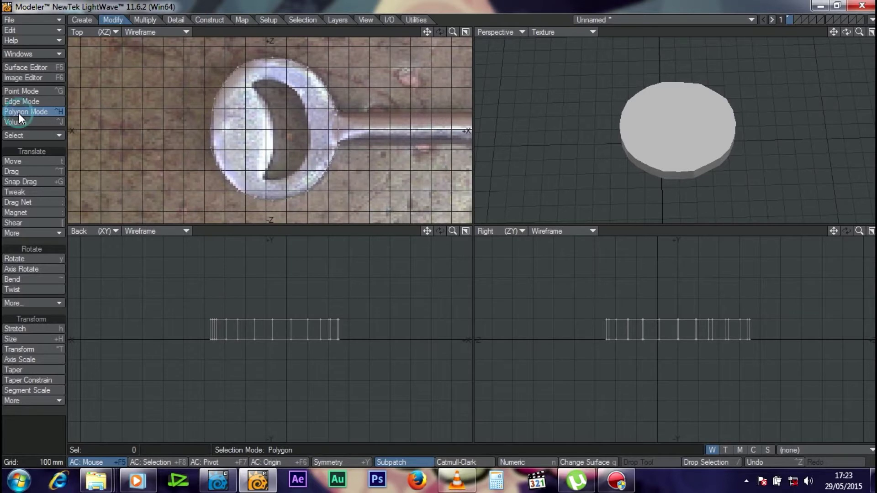
left_click(686, 121)
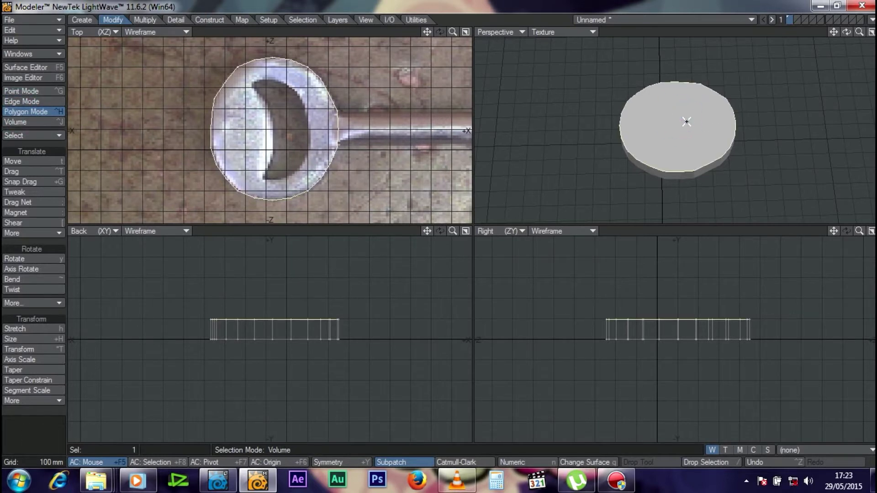
key("Delete")
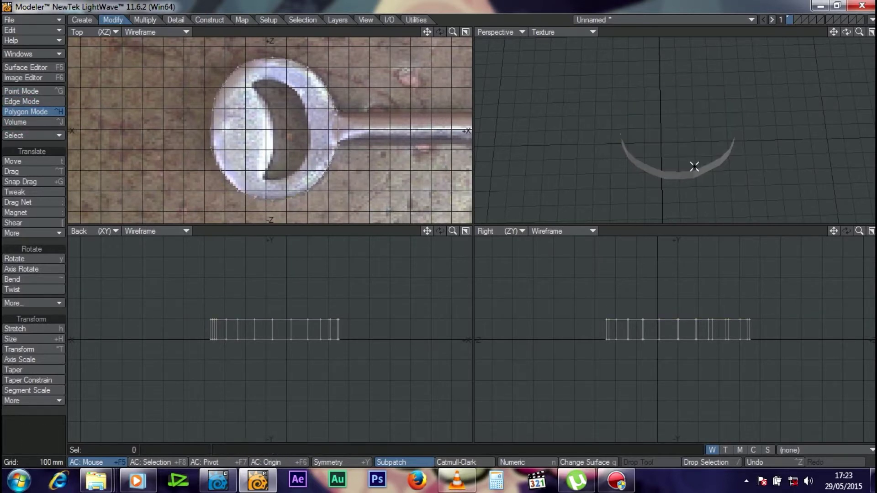
left_click_drag(843, 29, 763, 88)
key("ctrl+z")
key("Delete")
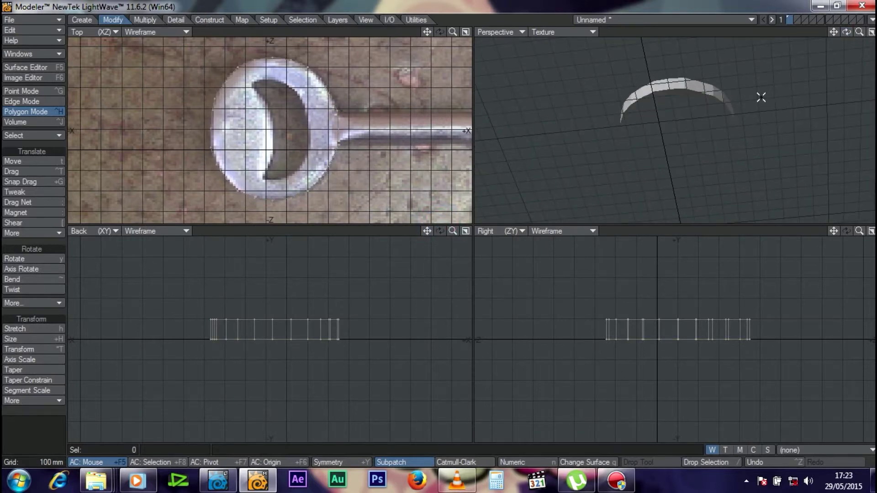
left_click_drag(847, 34, 804, 64)
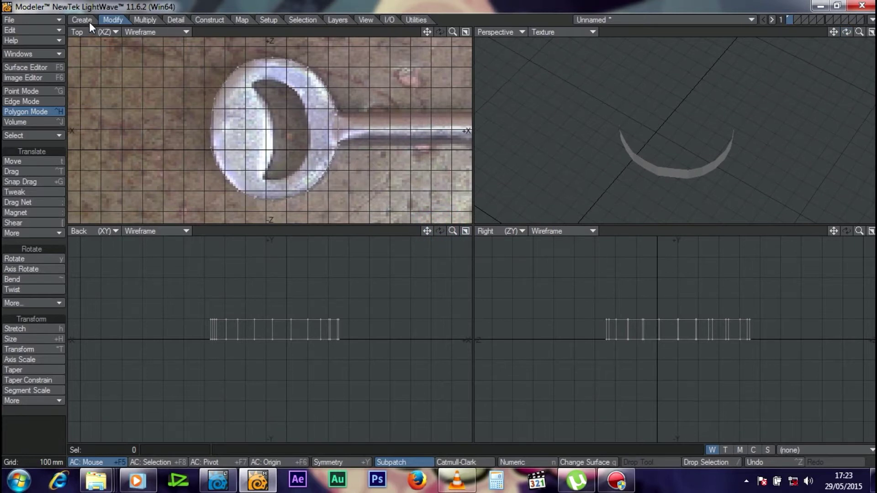
left_click(150, 19)
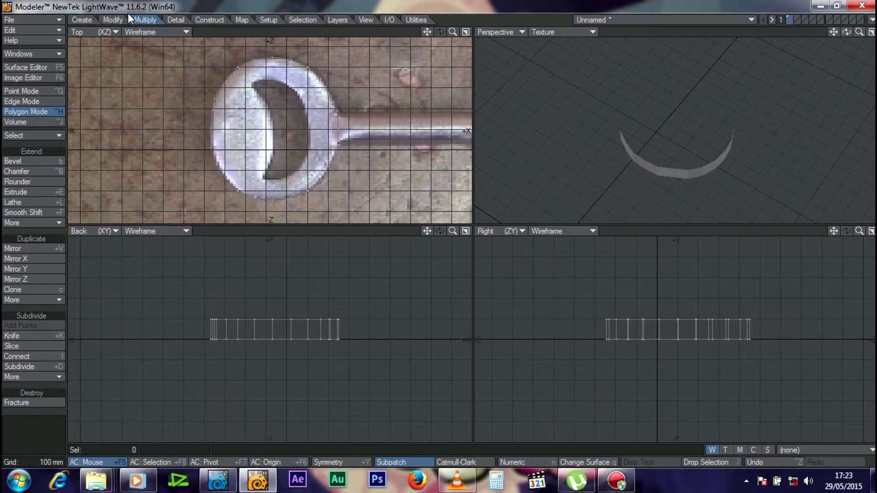
Thicken the bow's thin wall into a flat ring with Extend More > Thicken
left_click(40, 221)
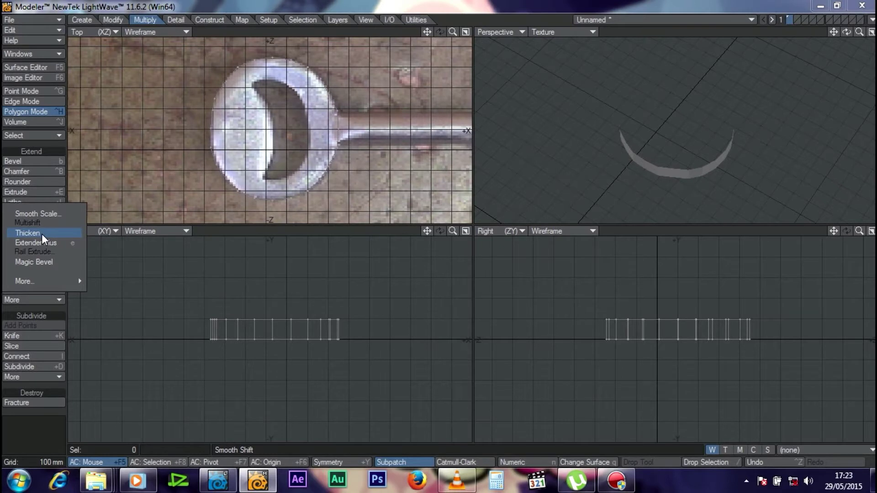
left_click(42, 233)
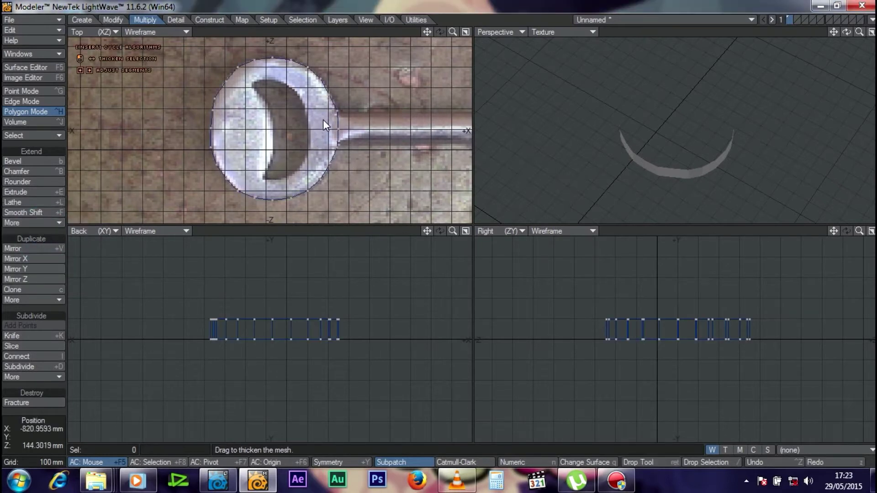
left_click_drag(325, 113, 344, 114)
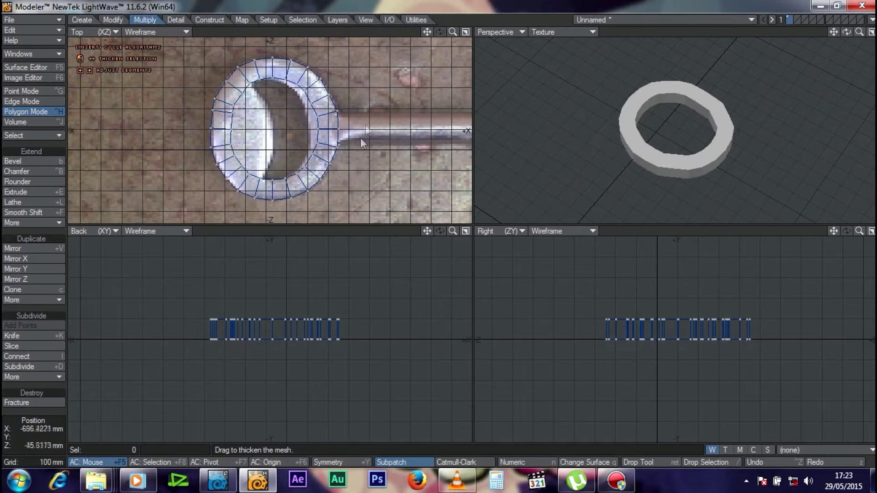
key("Return")
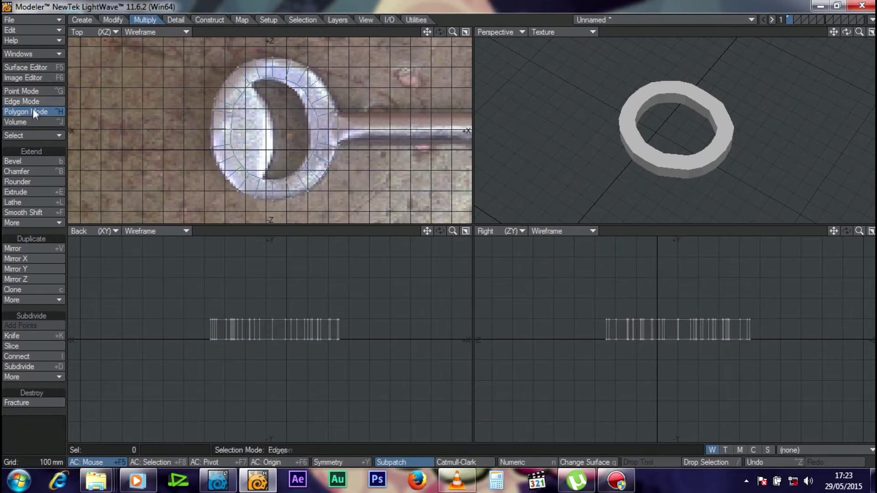
Drag the ring's inner points so the opening follows the bow's crescent-shaped hole
left_click(114, 19)
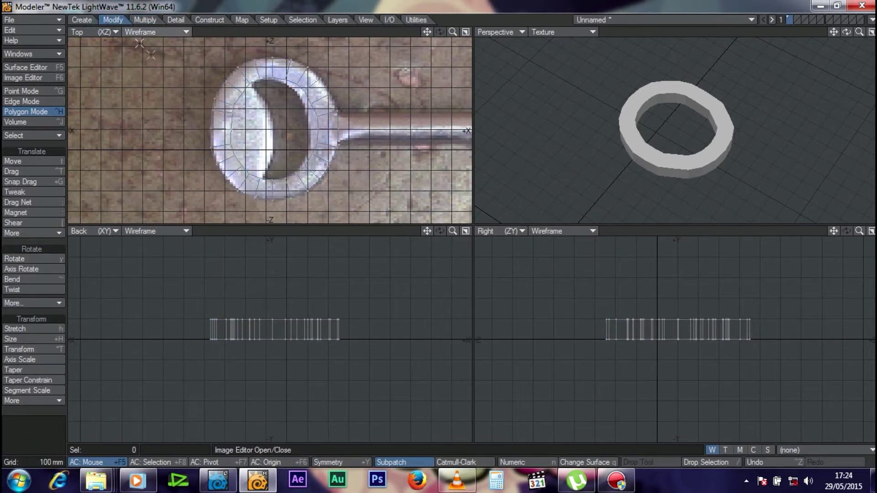
left_click(20, 171)
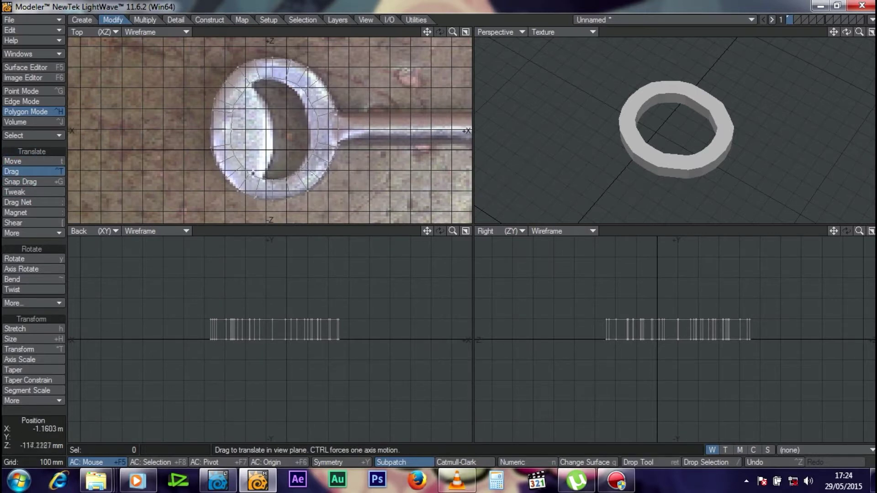
left_click_drag(248, 173, 296, 175)
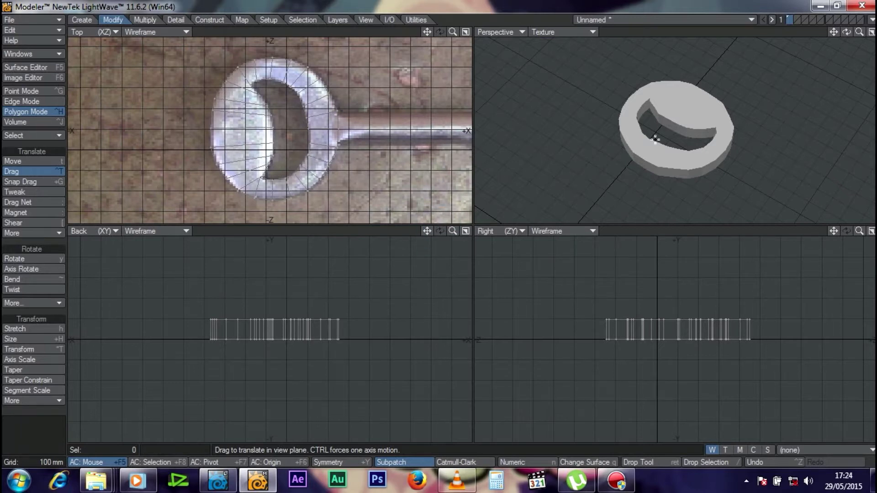
mouse_move(846, 32)
left_mouse_down()
mouse_move(858, 52)
mouse_move(846, 31)
left_mouse_up()
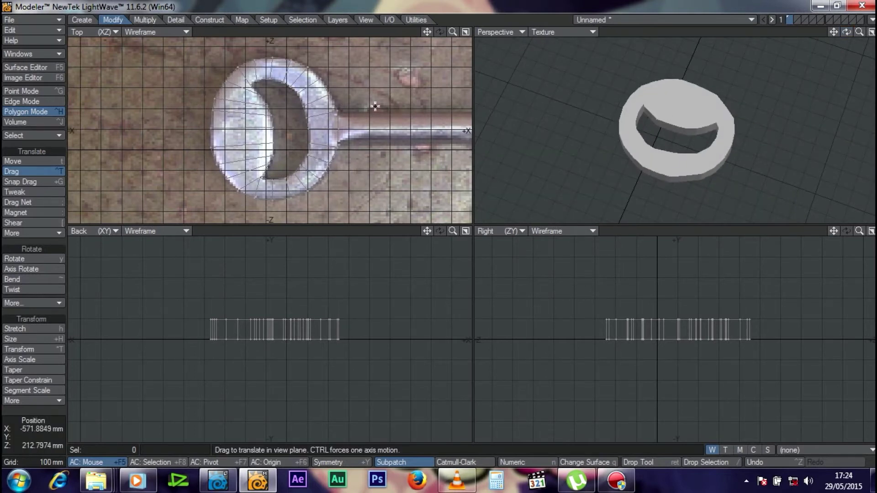
key("Return")
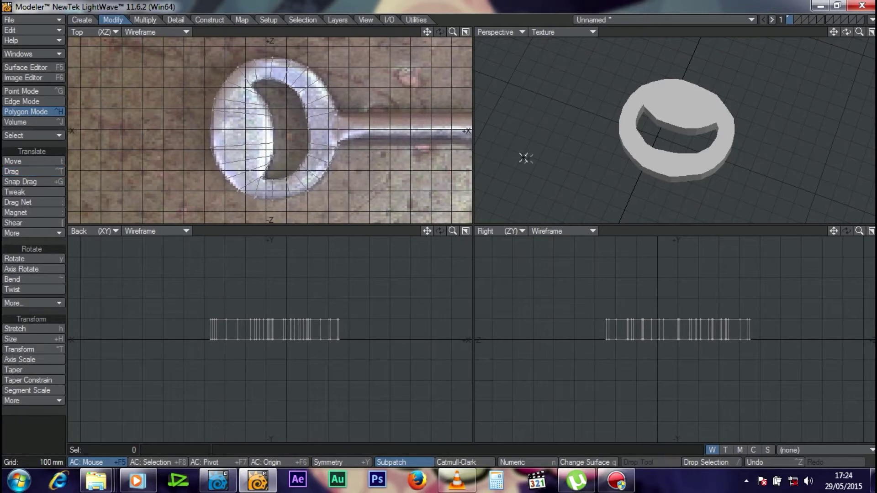
left_click_drag(846, 31, 846, 32)
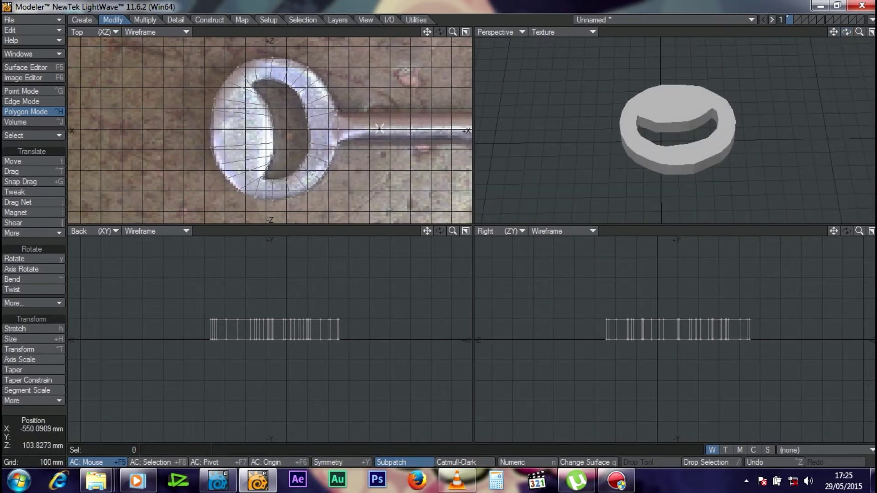
left_click_drag(452, 33, 295, 35)
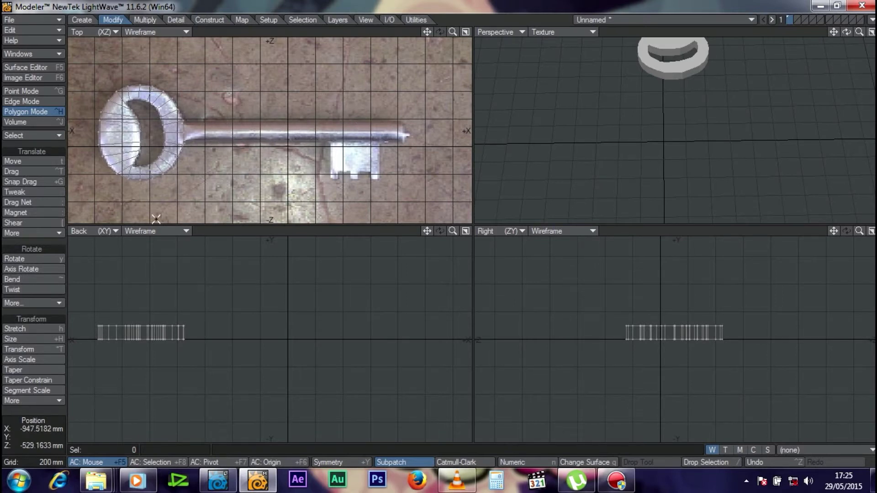
Draw a new disc and stretch it along X into a cylinder over the key's shaft
left_click(79, 19)
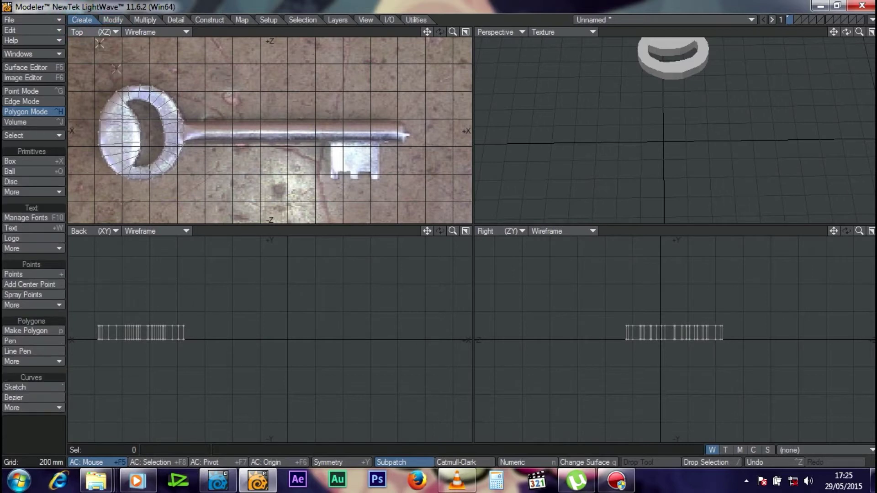
left_click(28, 182)
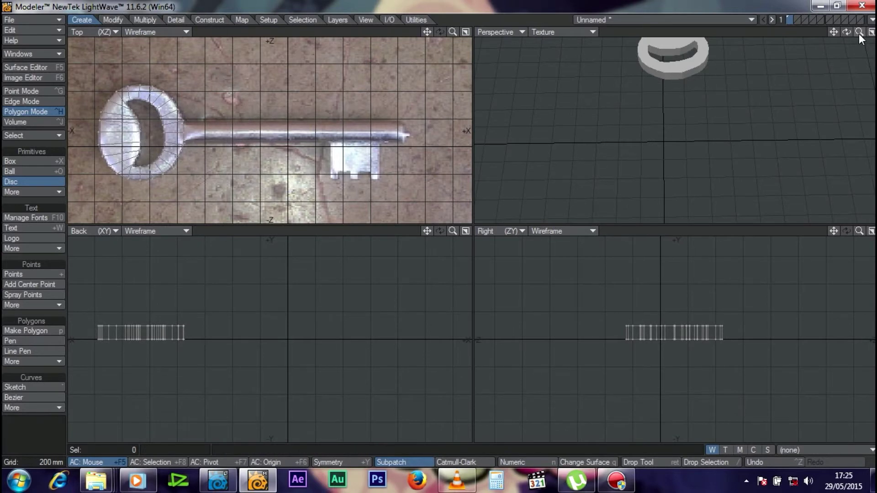
left_click_drag(846, 31, 822, 35)
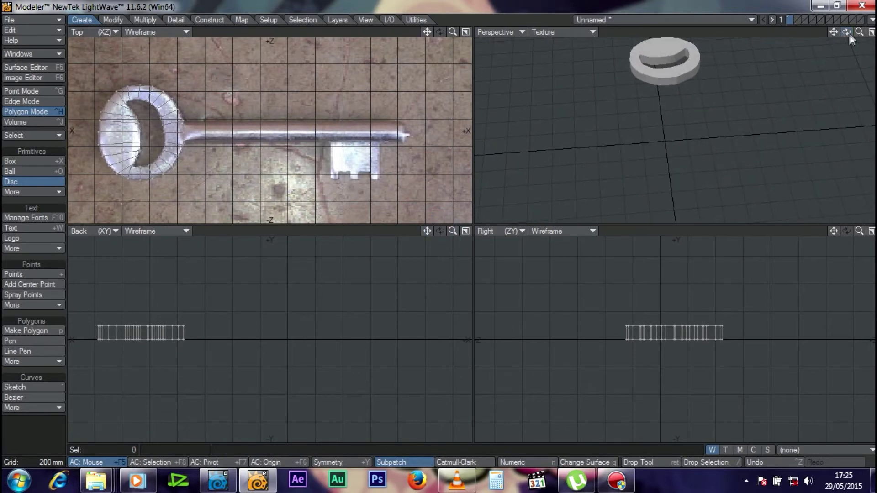
left_click_drag(682, 332, 693, 343)
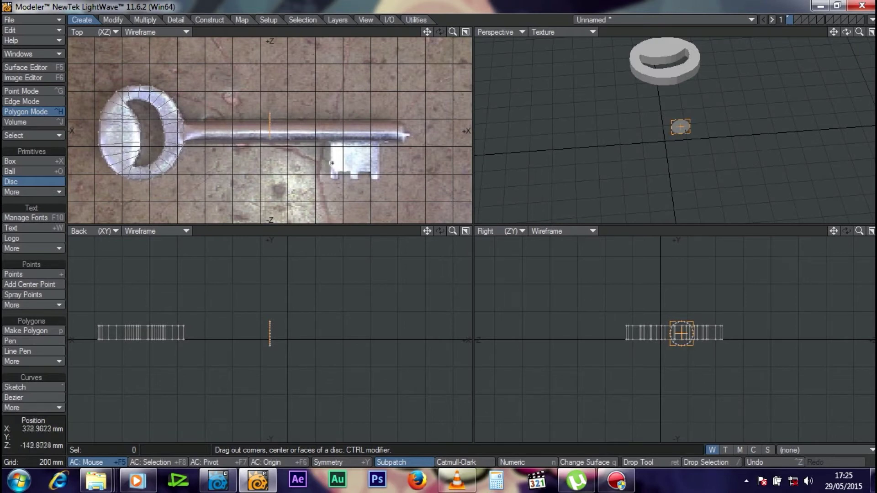
left_click_drag(303, 126, 404, 136)
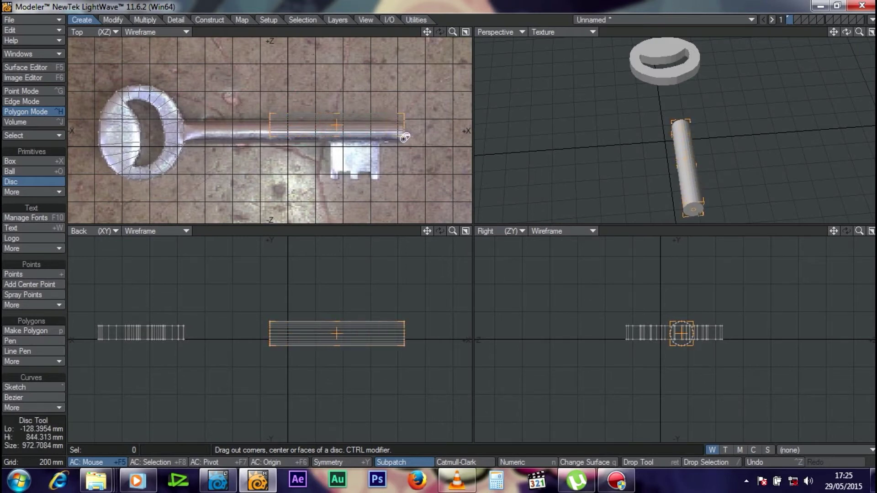
left_click_drag(256, 132, 224, 128)
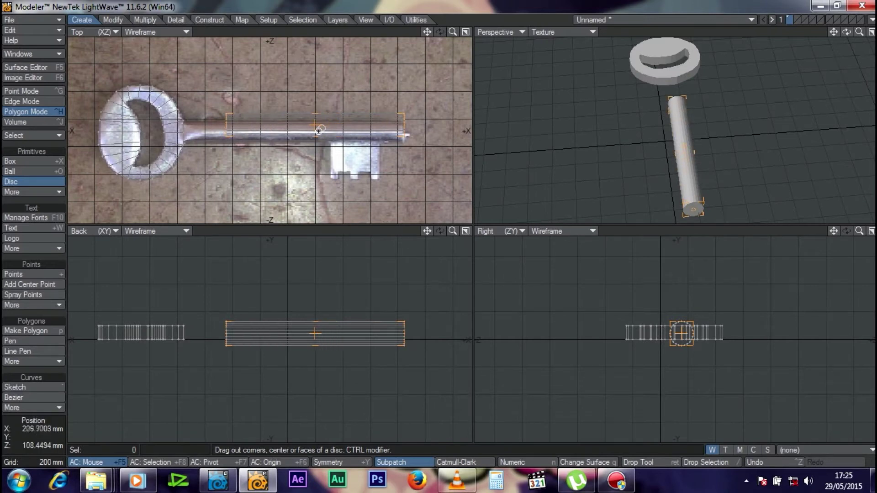
left_click_drag(312, 124, 309, 131)
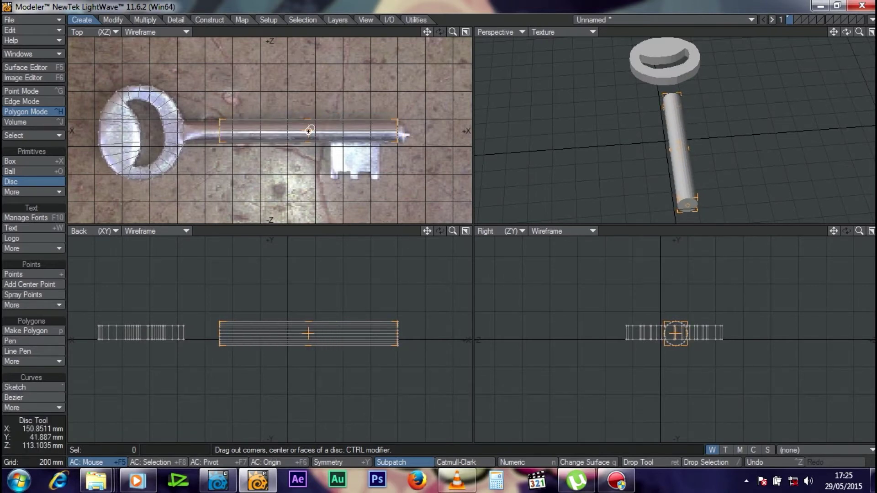
left_click_drag(454, 30, 461, 29)
left_click_drag(339, 152, 340, 147)
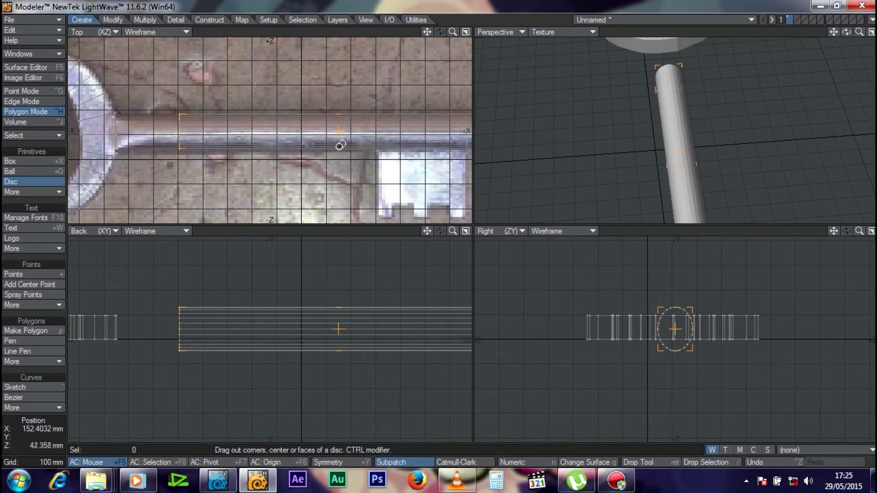
Shrink the shaft's cross-section to about 83 mm and extend its left end toward the bow
left_click_drag(339, 114, 339, 114)
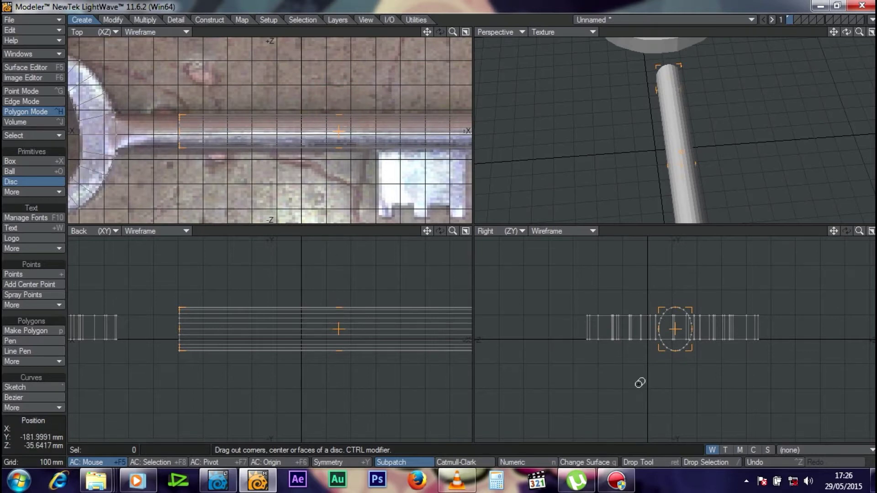
left_click_drag(674, 305, 675, 326)
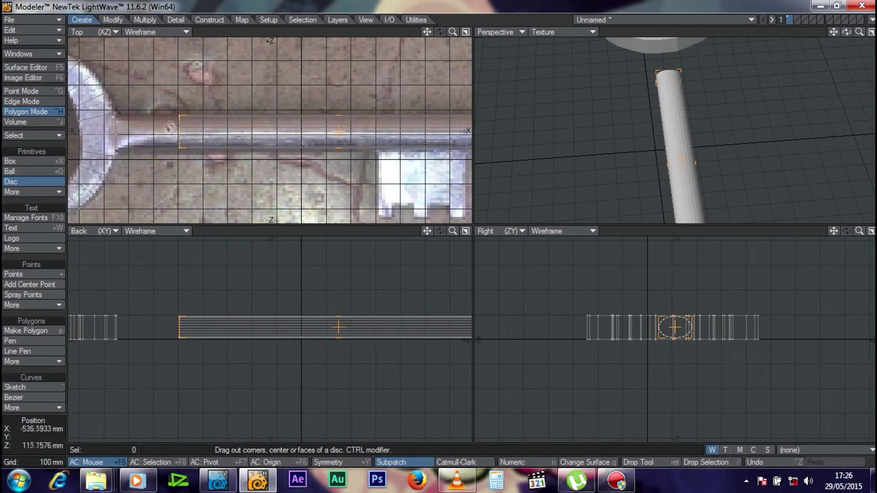
left_click_drag(174, 130, 105, 132)
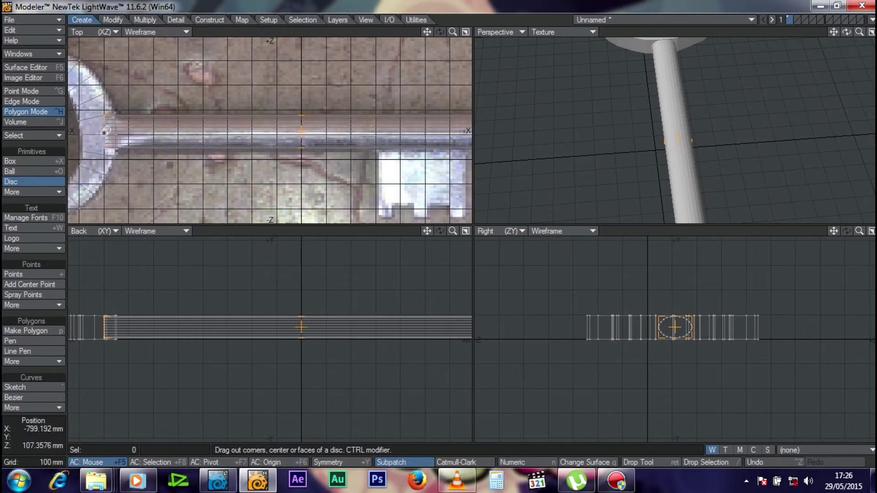
left_click_drag(678, 311, 675, 327)
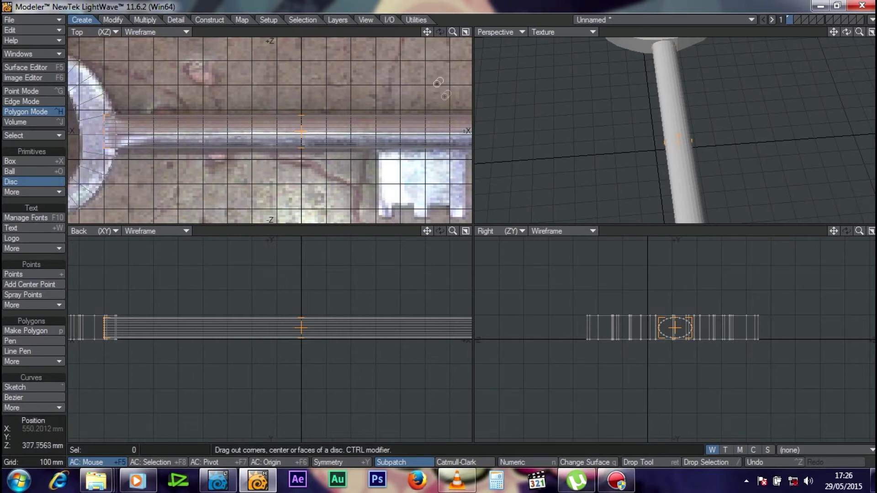
Drop the disc tool, pan to the shaft's right end, and lasso its end ring of points
key("Return")
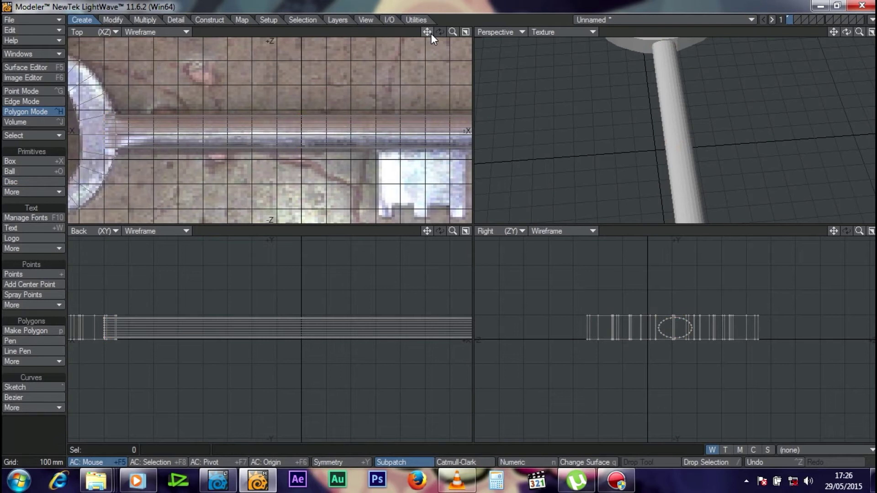
left_click_drag(431, 34, 255, 22)
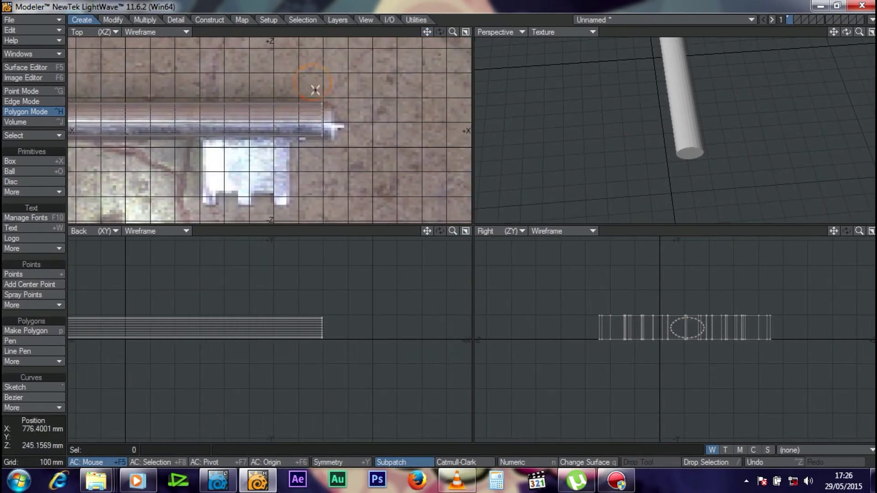
left_click(37, 90)
right_click_drag(308, 213, 380, 126)
Move the end ring right along X until the shaft reaches the key tip in the photo
key("t")
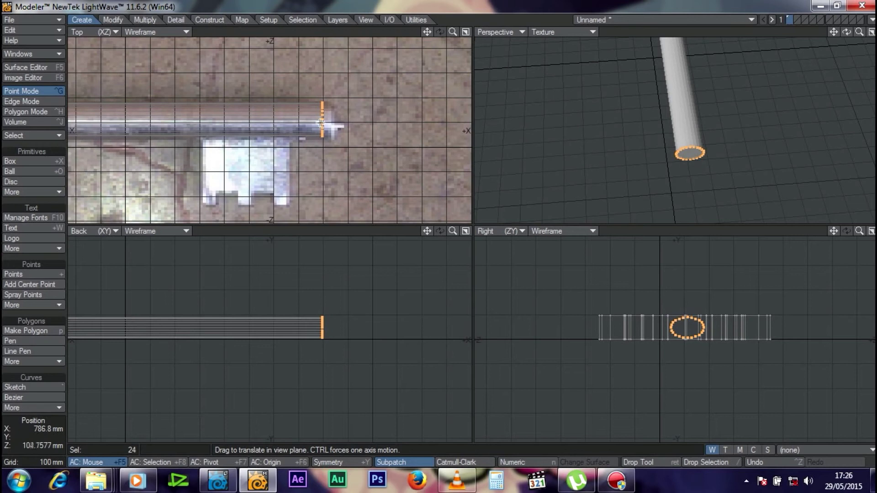
left_click_drag(321, 122, 325, 123)
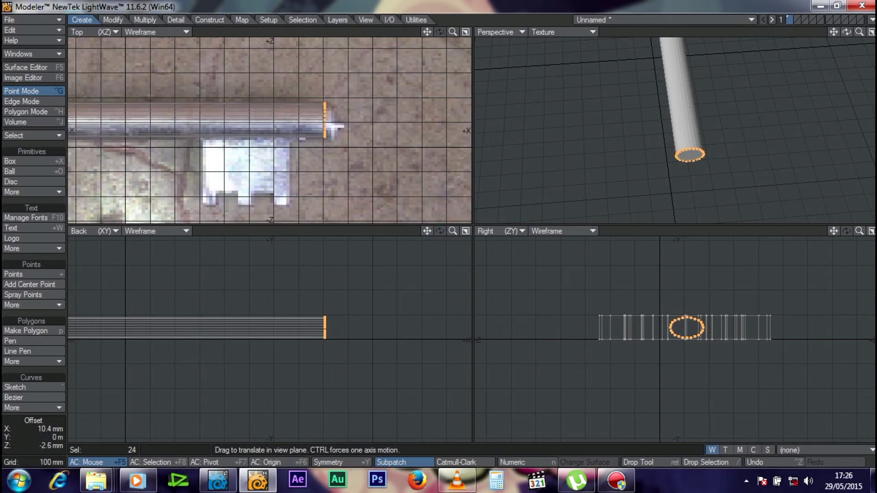
left_click(116, 19)
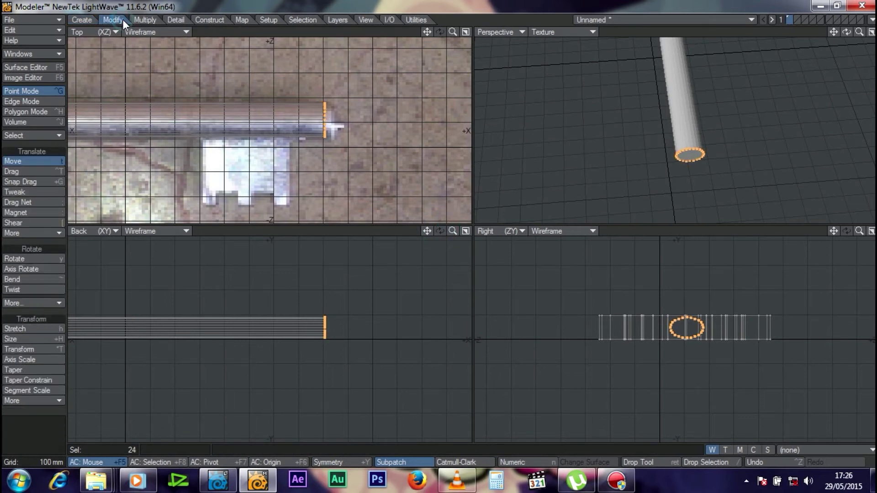
left_click(35, 161)
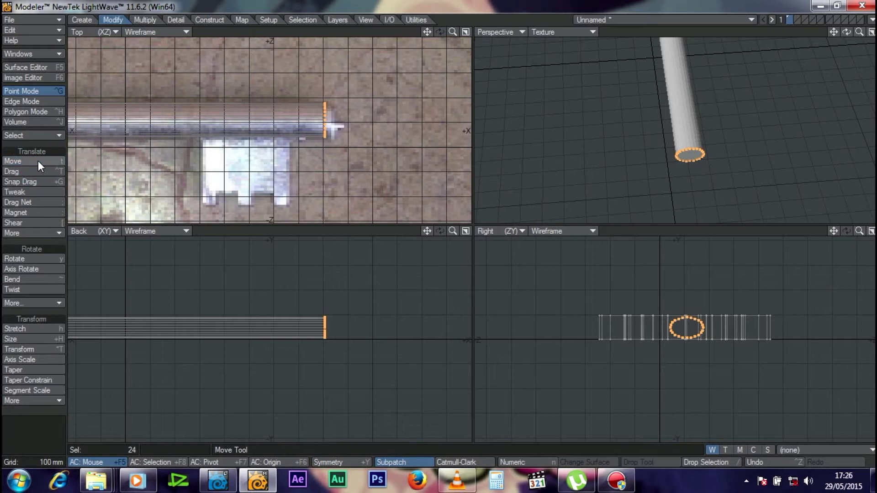
left_click(40, 158)
left_click_drag(329, 114, 337, 114, "ctrl")
left_click_drag(243, 125, 244, 125)
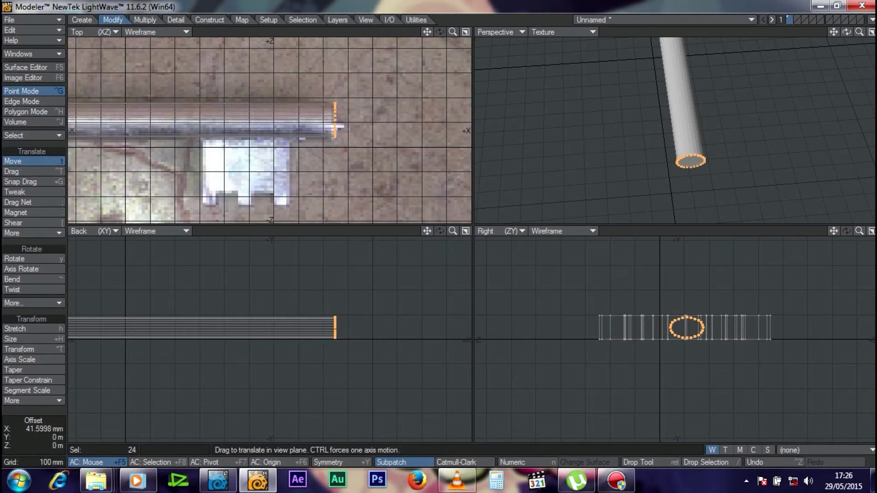
left_click_drag(341, 119, 337, 127)
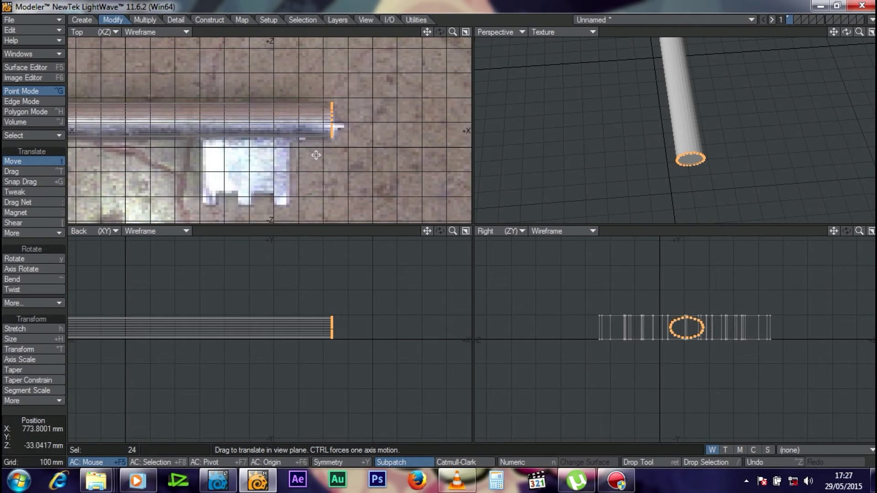
Deselect the points and select the cylinder's end cap polygon in Polygon Mode
key("Return")
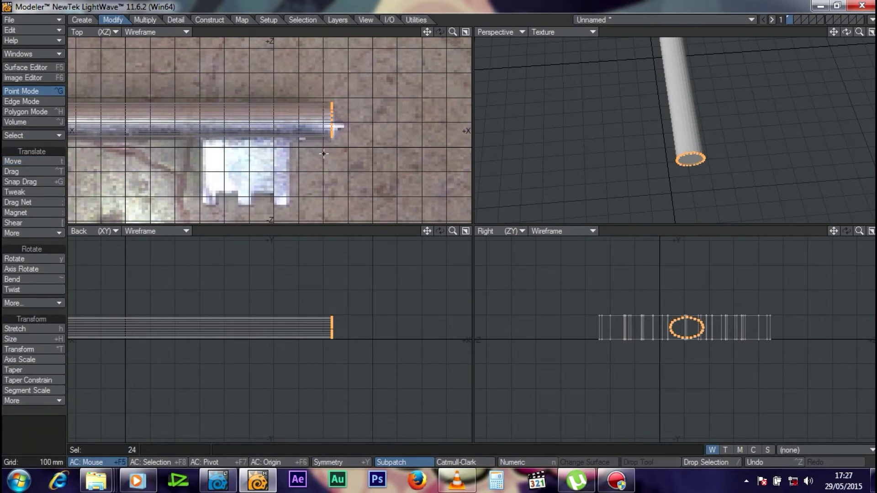
key("slash")
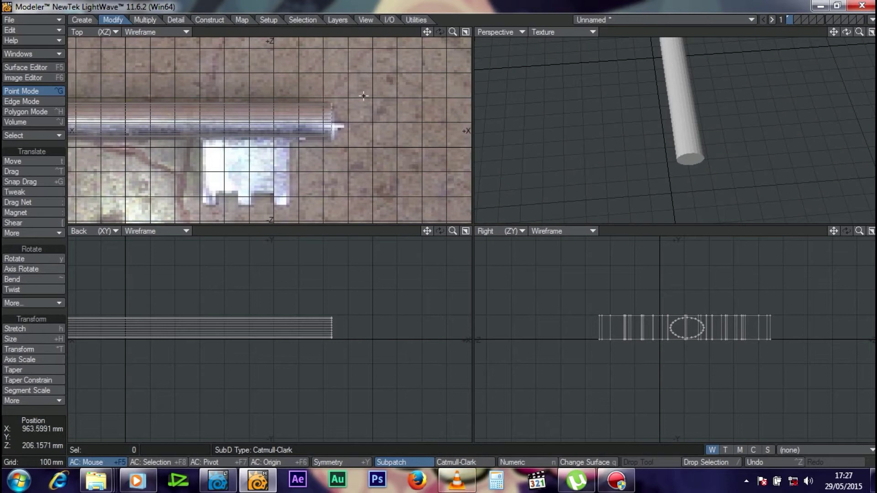
left_click(38, 111)
left_click(693, 161)
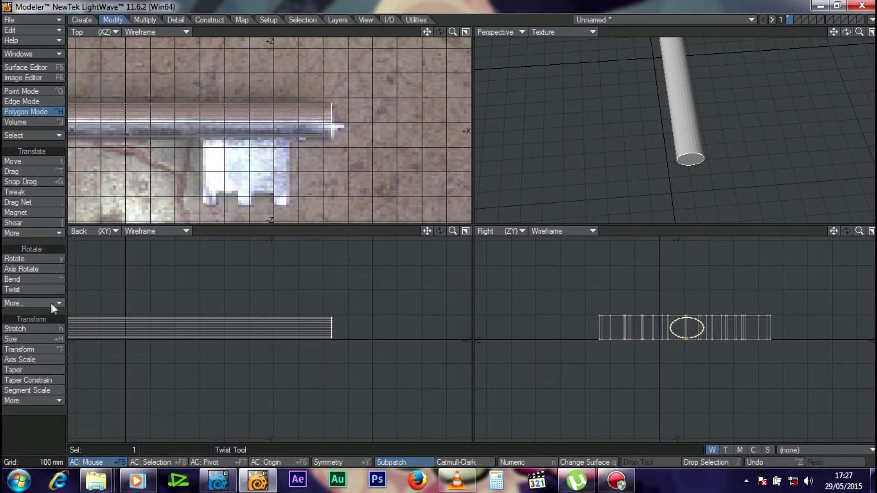
Bevel the shaft's end cap with about 7.8 mm shift and 5.2 mm inset, then deselect it
left_click(147, 20)
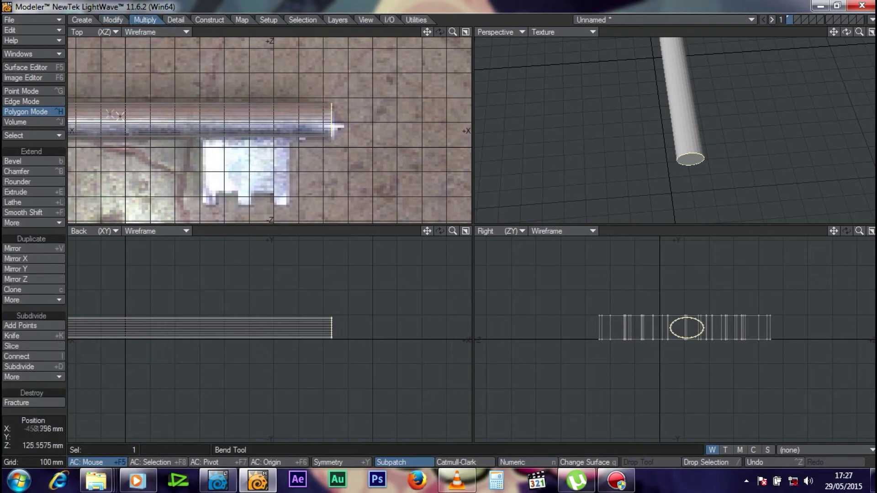
left_click(34, 161)
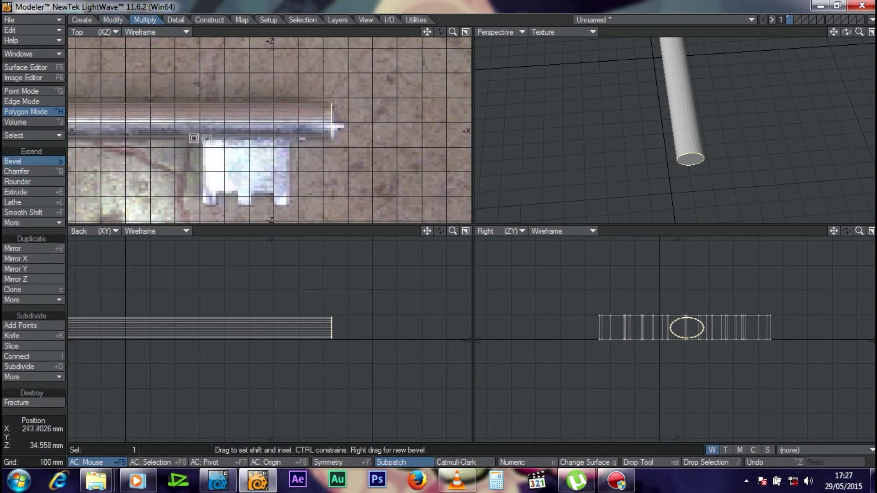
left_click_drag(353, 329, 350, 327)
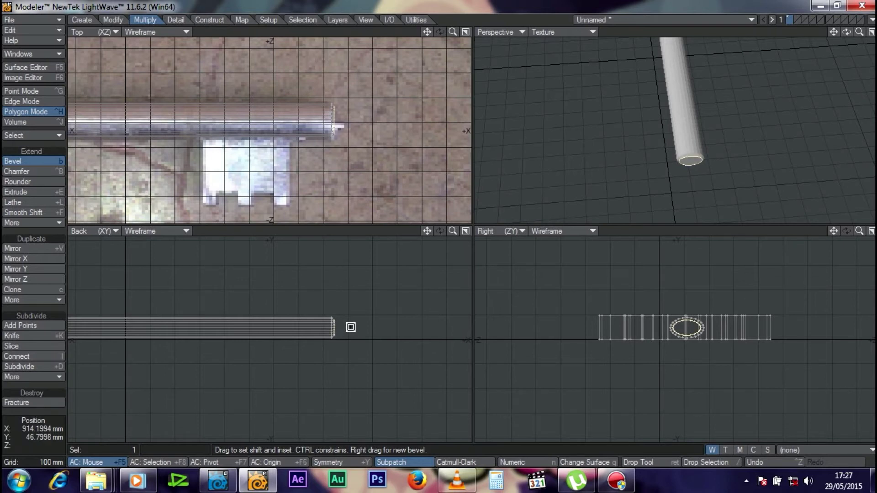
left_click_drag(350, 327, 347, 325)
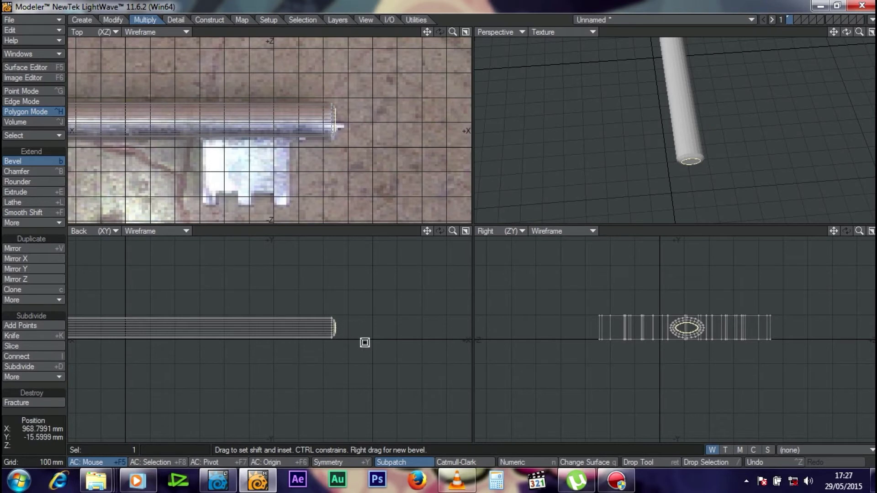
key("Return")
key("slash")
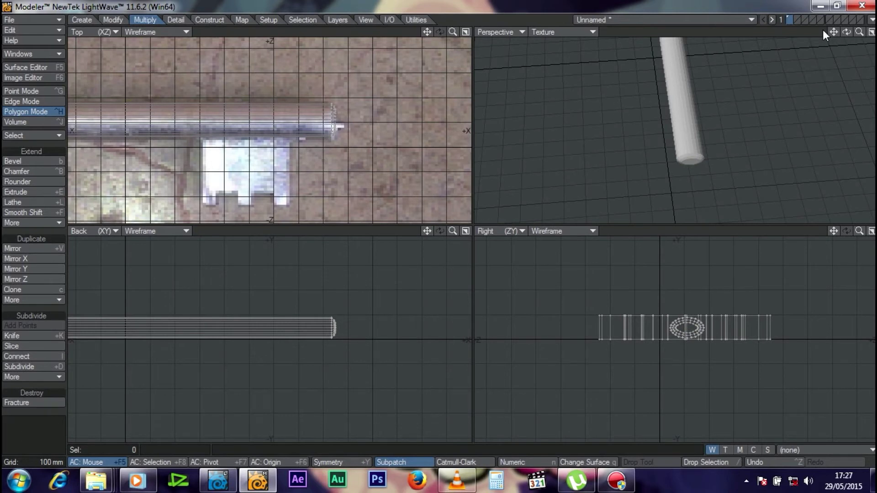
Fit all views, orbit the Perspective view, zoom the Top view onto the blade, and pick the Box tool
key("a")
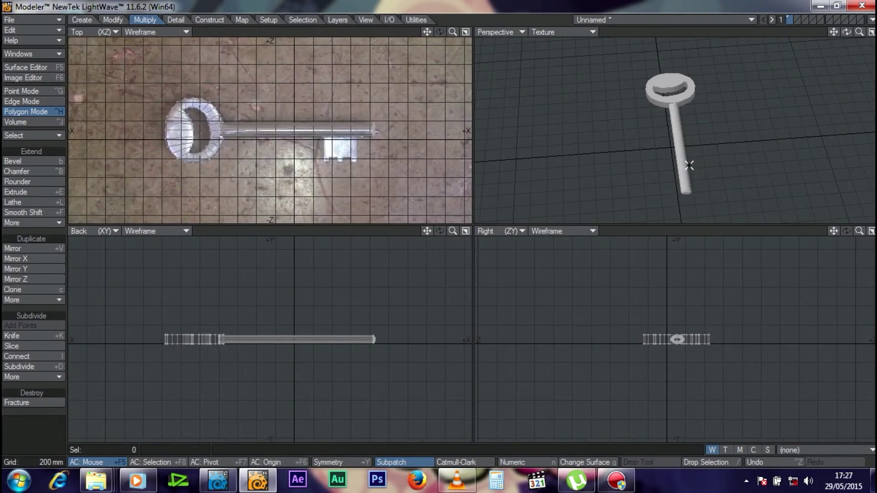
left_click_drag(846, 32, 866, 34)
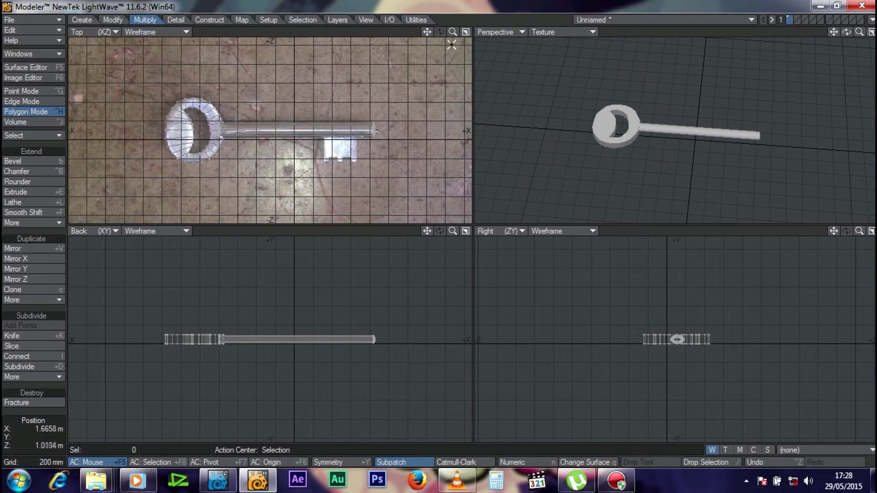
left_click_drag(452, 36, 384, 32)
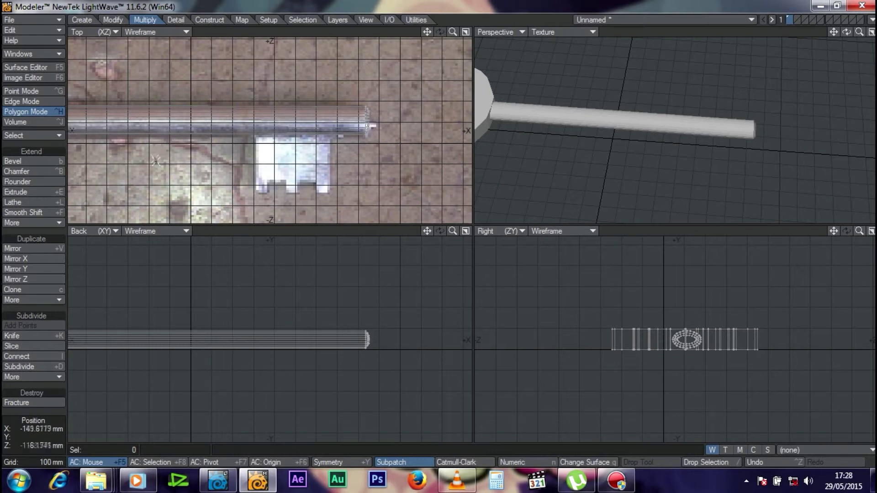
left_click(78, 21)
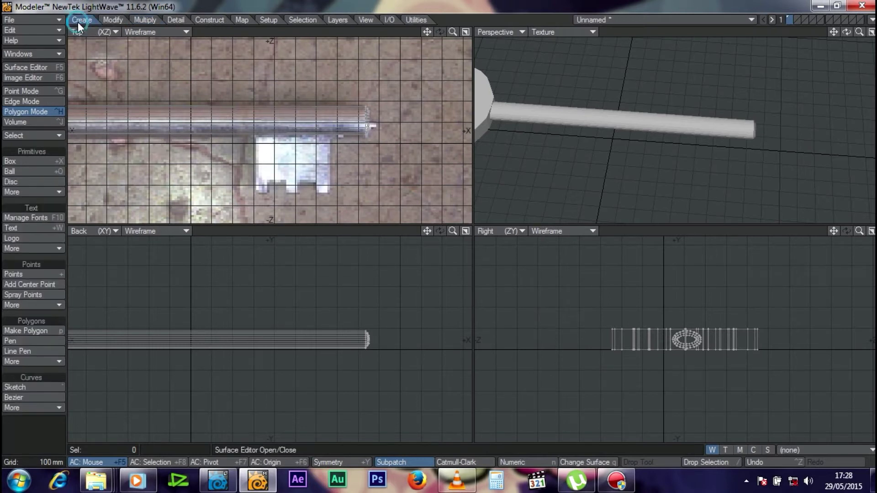
left_click(14, 162)
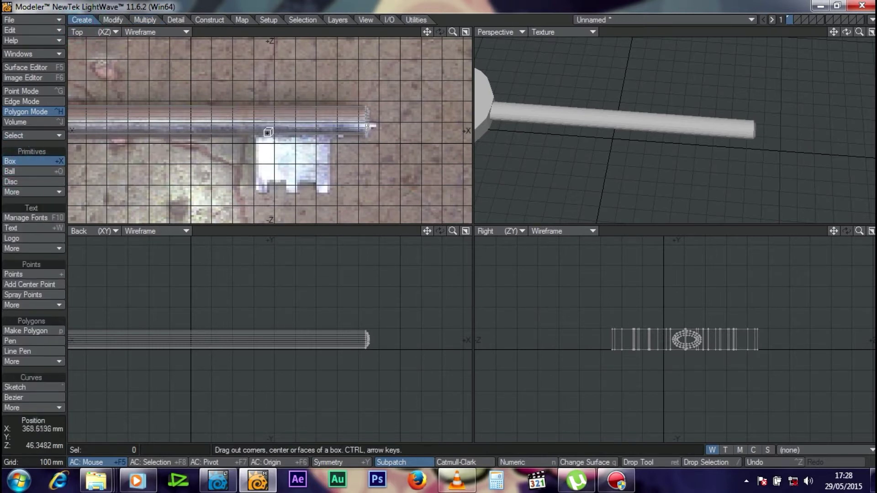
Draw a box over the key's bit, fit its edges to the bit outline and shaft, and set its thickness
left_click_drag(255, 132, 332, 194)
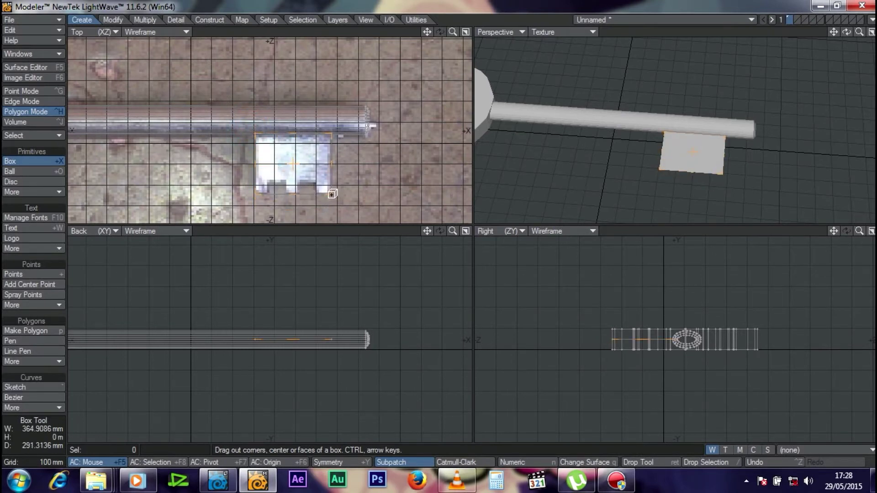
left_click_drag(254, 159, 255, 163)
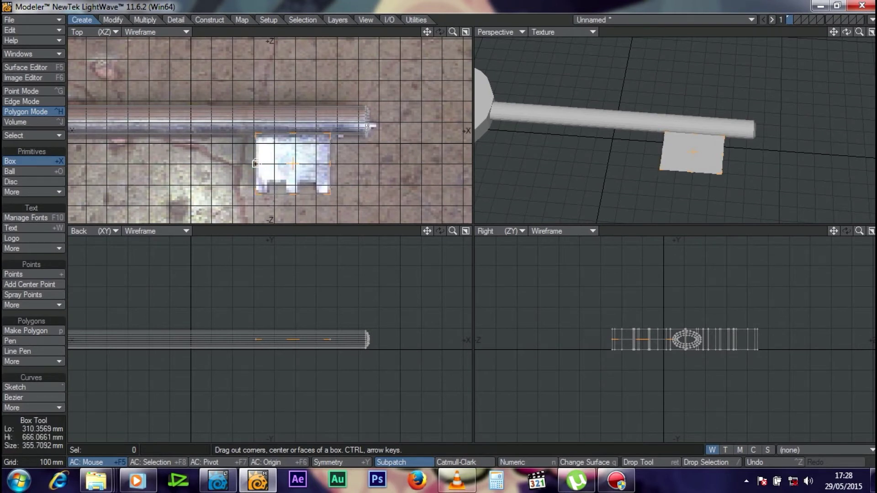
left_click_drag(290, 192, 291, 194)
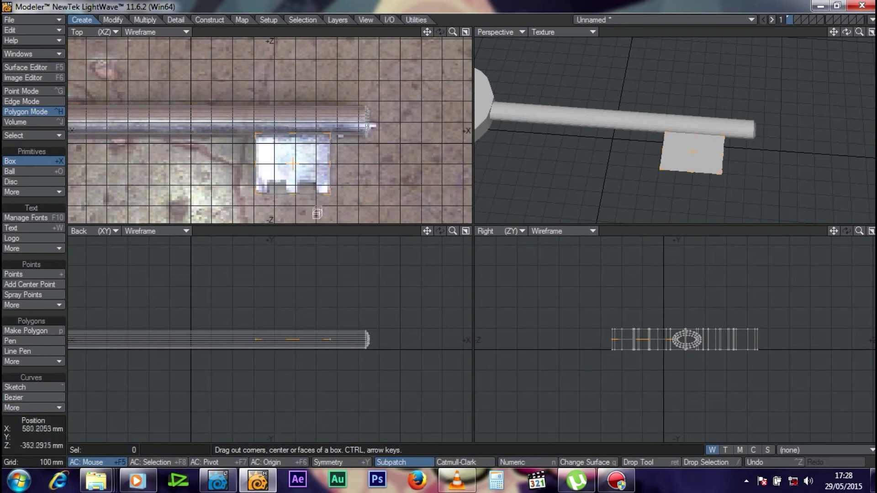
left_click_drag(288, 134, 289, 125)
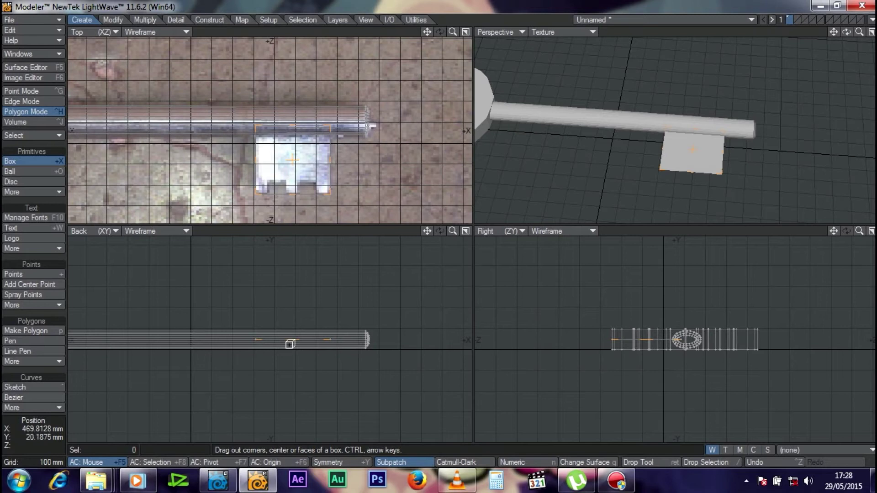
left_click_drag(290, 346, 291, 331)
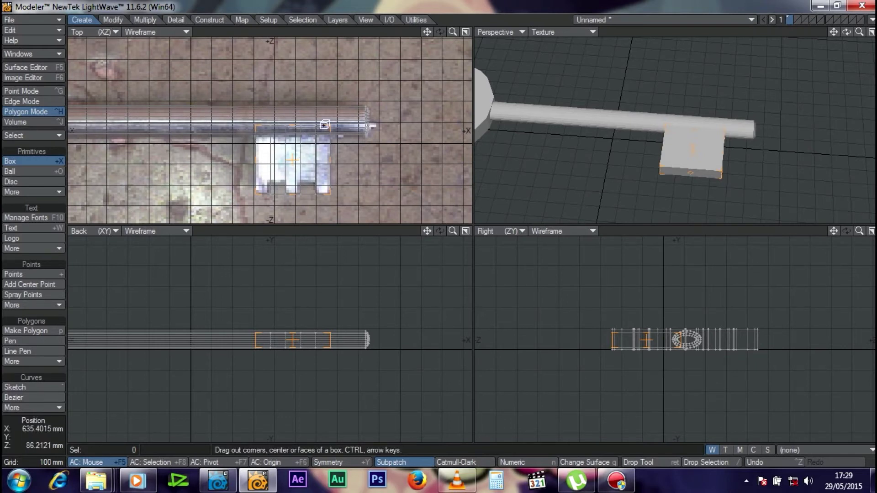
key("Return")
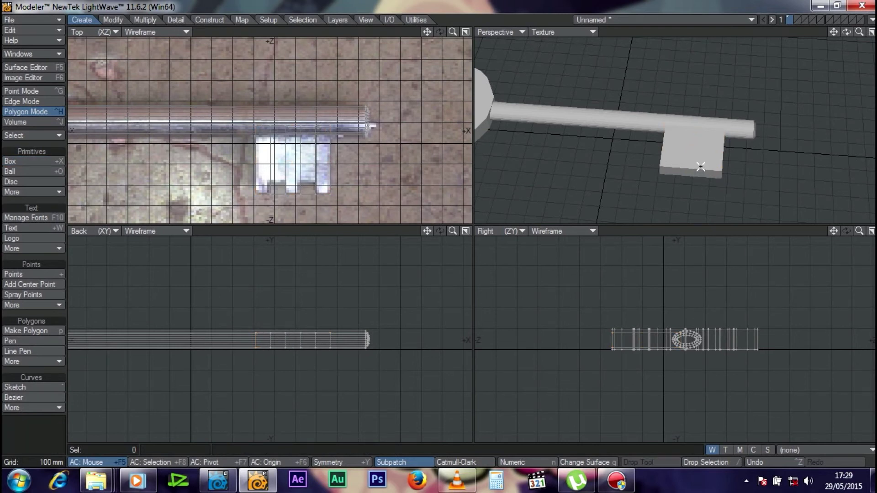
Switch the Perspective view to Textured Wire and knife-cut the bit lengthwise near its lower edge
left_click(548, 32)
left_click(545, 103)
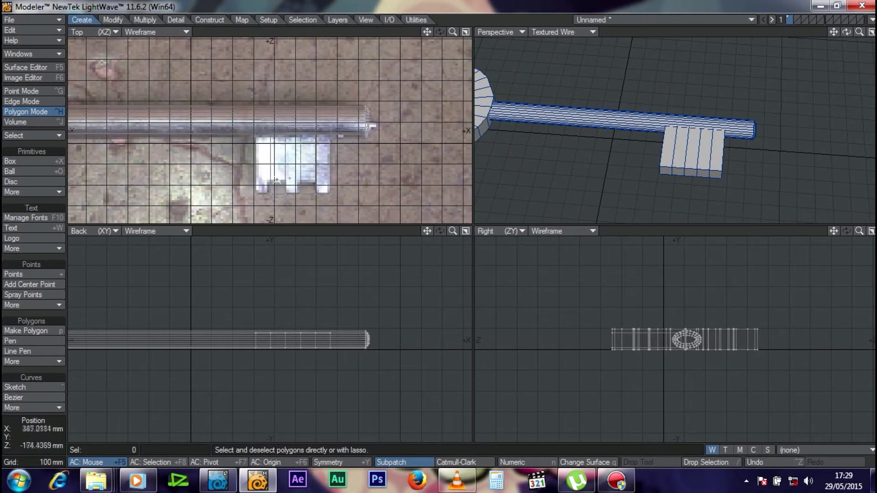
left_click(115, 18)
left_click(137, 20)
left_click(45, 338)
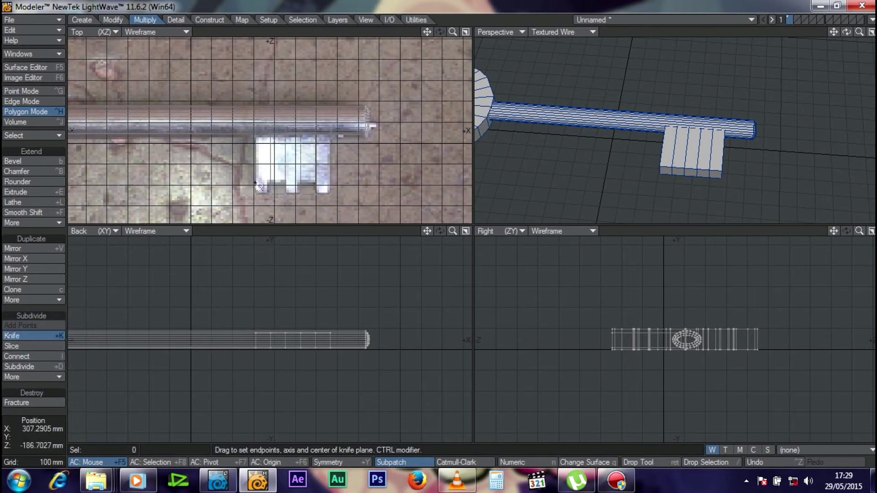
left_click_drag(256, 183, 343, 184)
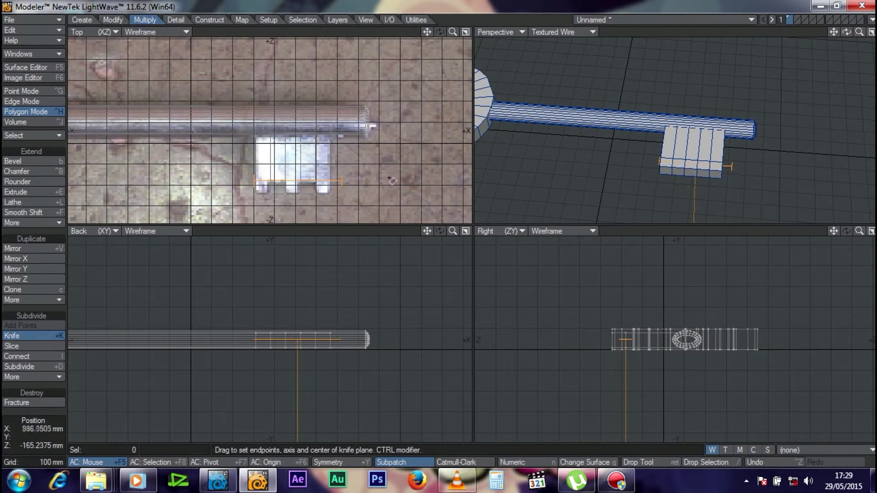
key("space")
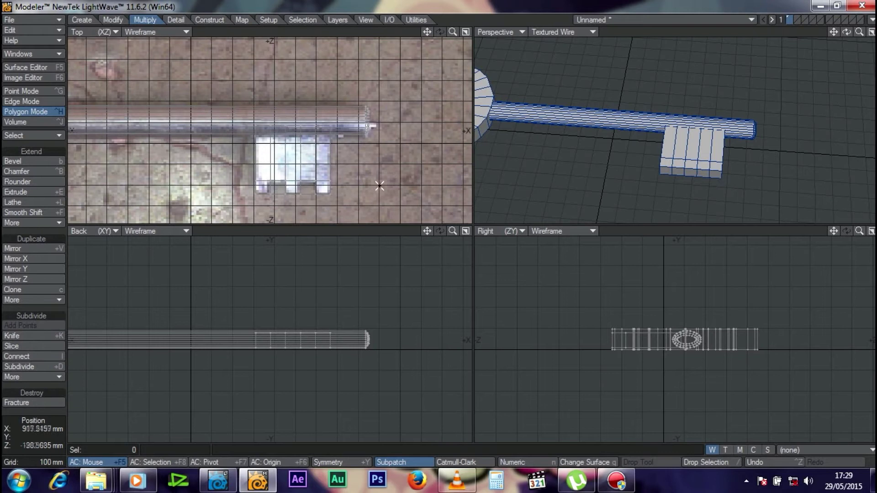
Select the small faces along the bit's cut strip where the notches go, orbiting to reach them
left_click(704, 163)
left_click(698, 177)
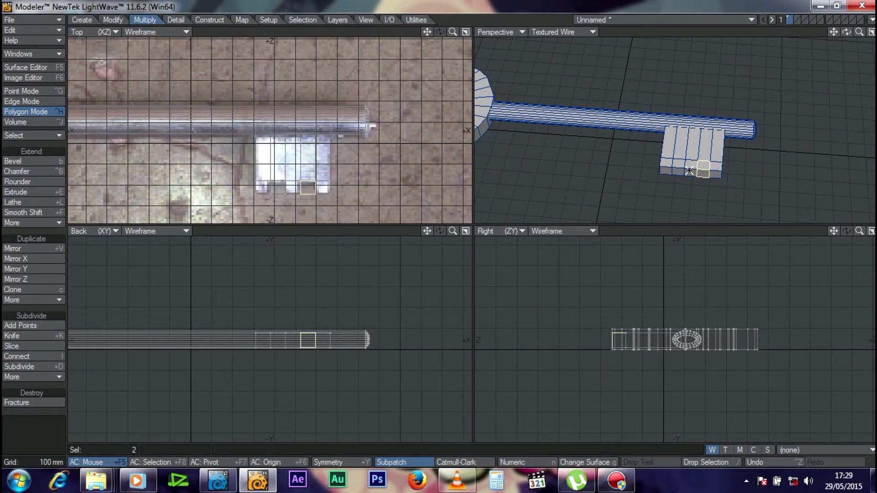
mouse_move(846, 32)
left_mouse_down()
mouse_move(846, 11)
mouse_move(836, 33)
mouse_move(808, 39)
mouse_move(845, 32)
left_mouse_up()
left_click(704, 112)
left_click(669, 168)
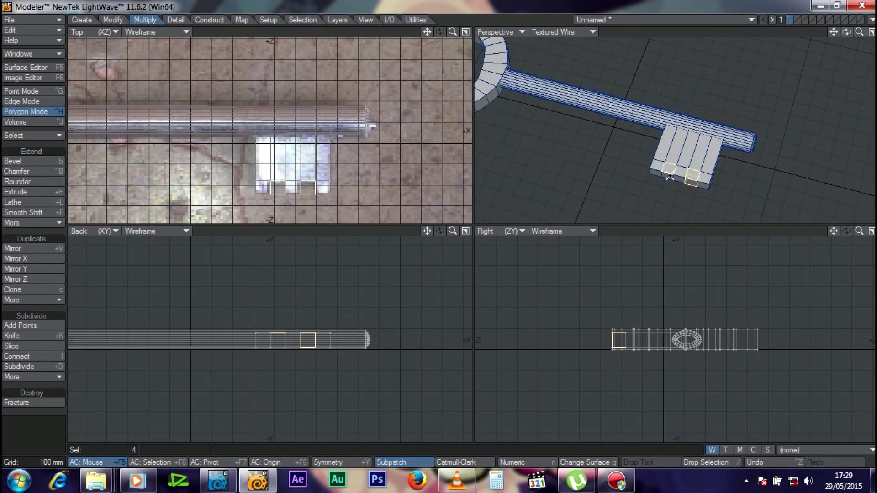
left_click_drag(848, 32, 682, 89)
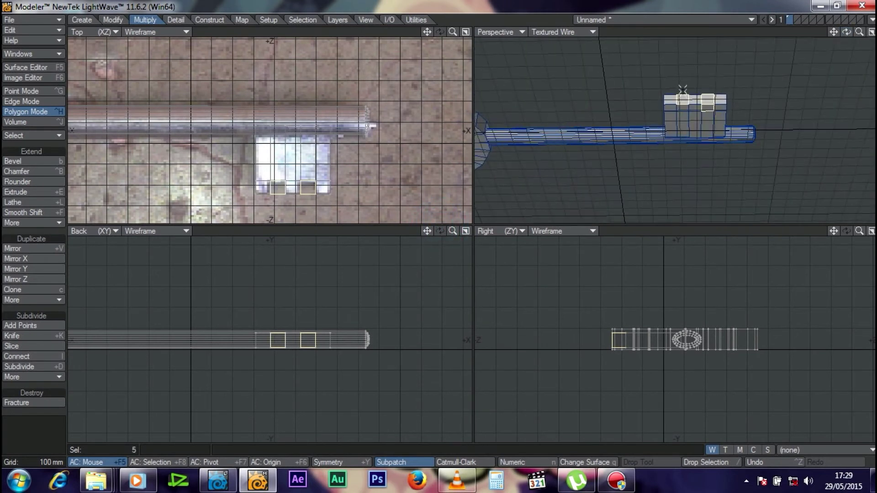
left_click(682, 106)
left_click_drag(845, 32, 847, 32)
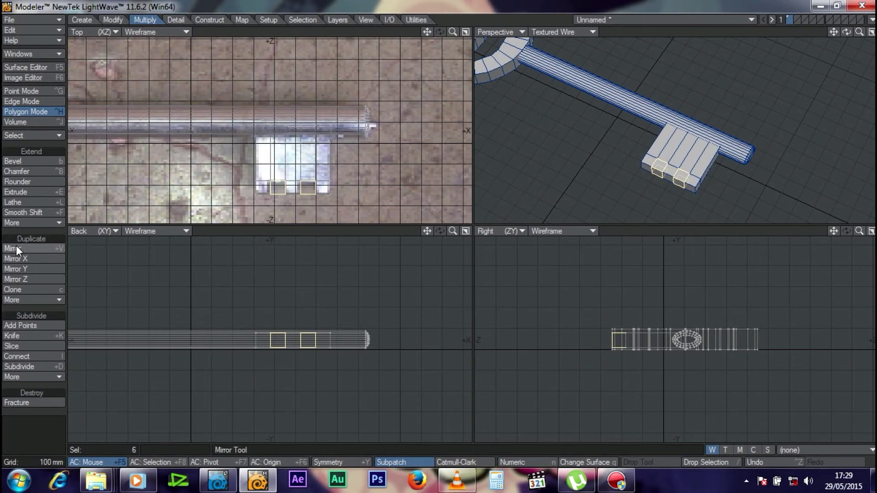
Try Extender on the selected faces, dismiss the points-selection error, and pick Stretch instead
left_click(36, 223)
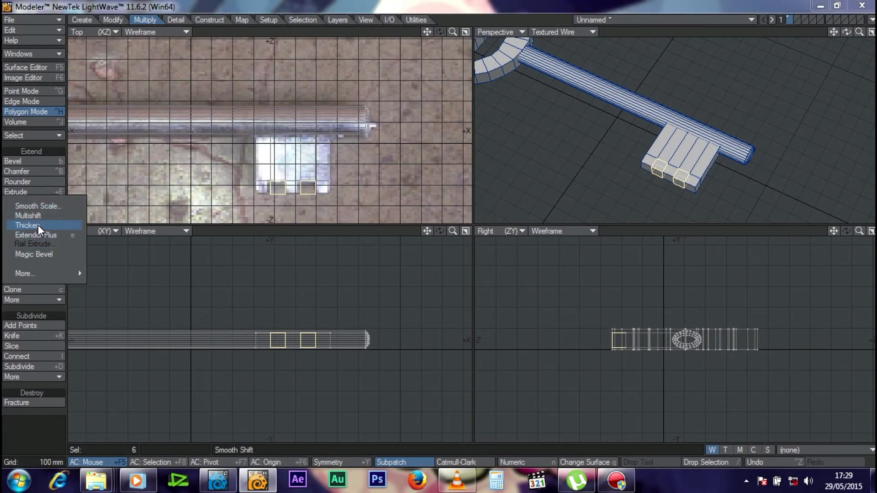
left_click(143, 19)
left_click(37, 222)
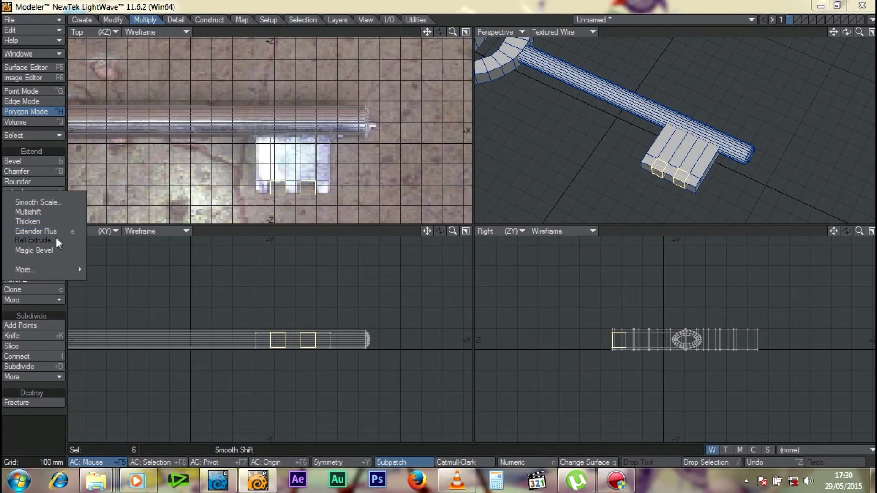
mouse_move(60, 271)
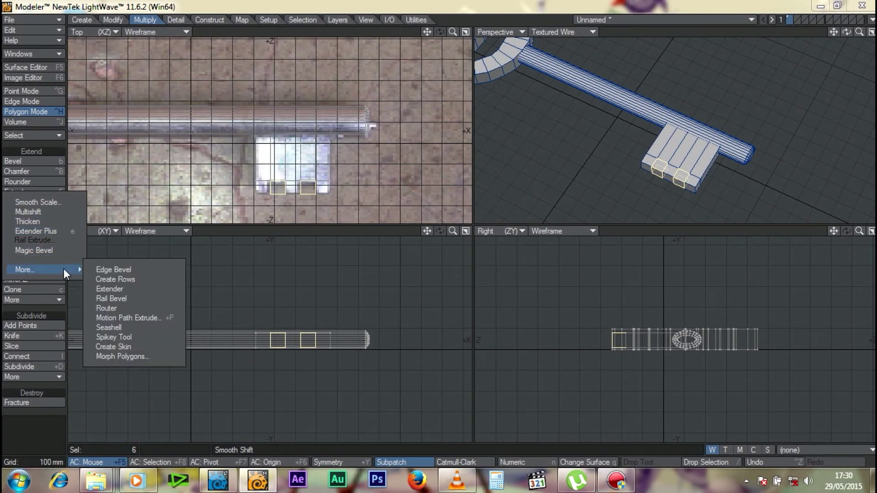
left_click(122, 291)
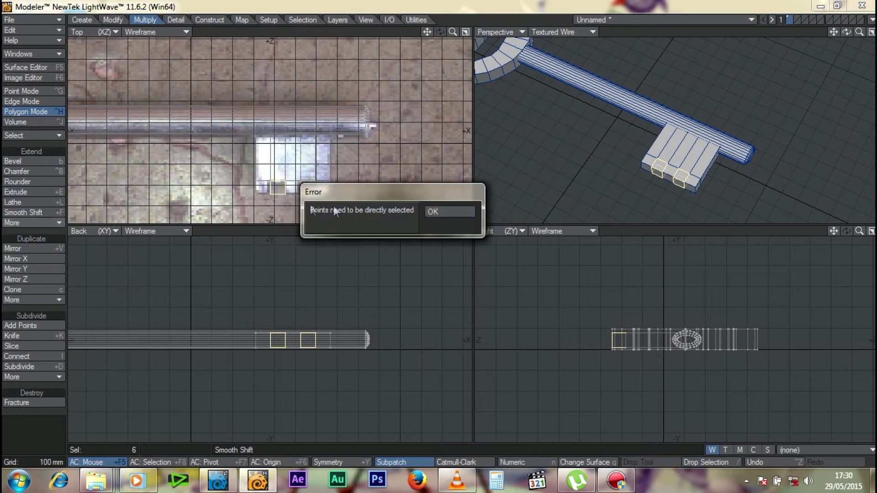
left_click(466, 215)
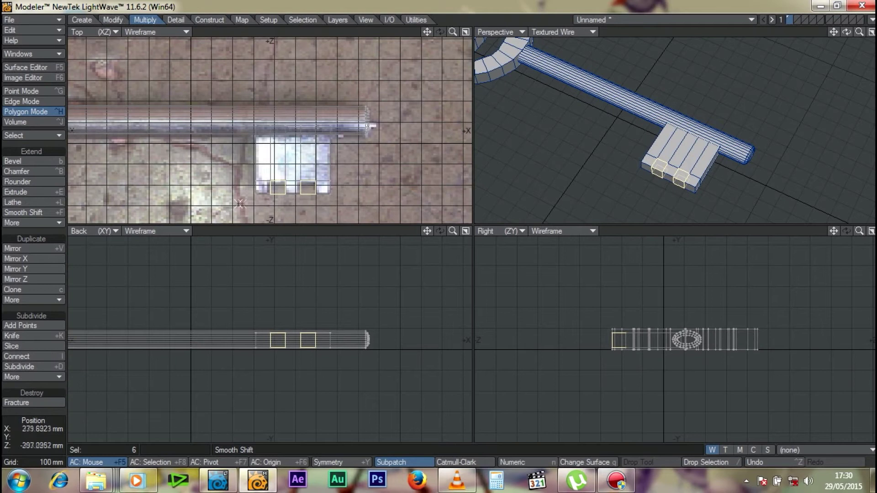
left_click(113, 20)
left_click(34, 330)
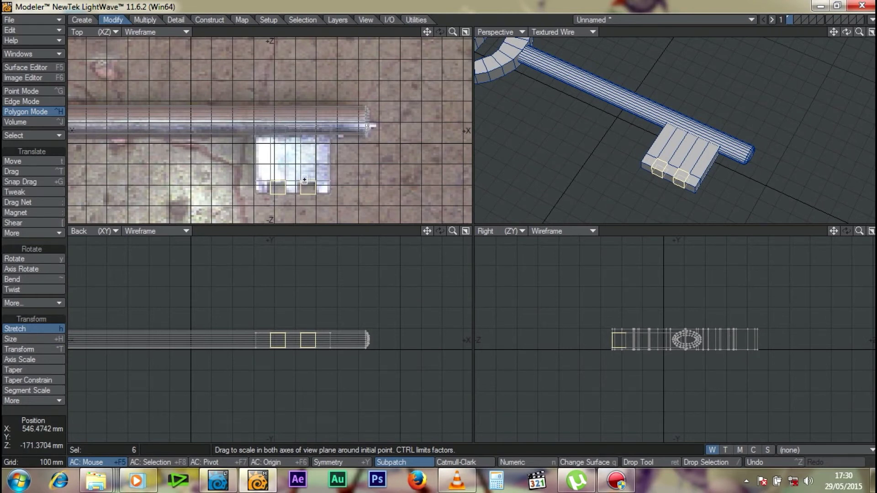
Stretch the selected bit faces to 62% depth
left_click_drag(304, 179, 304, 219, "ctrl")
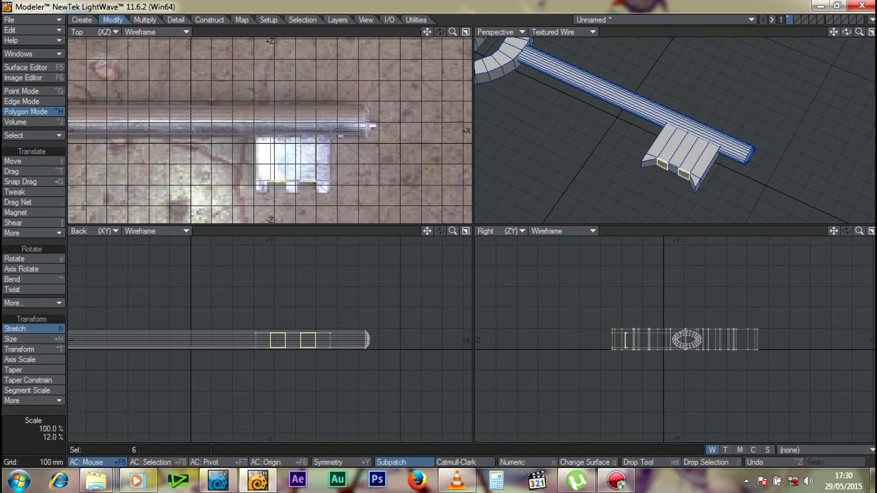
key("ctrl+z")
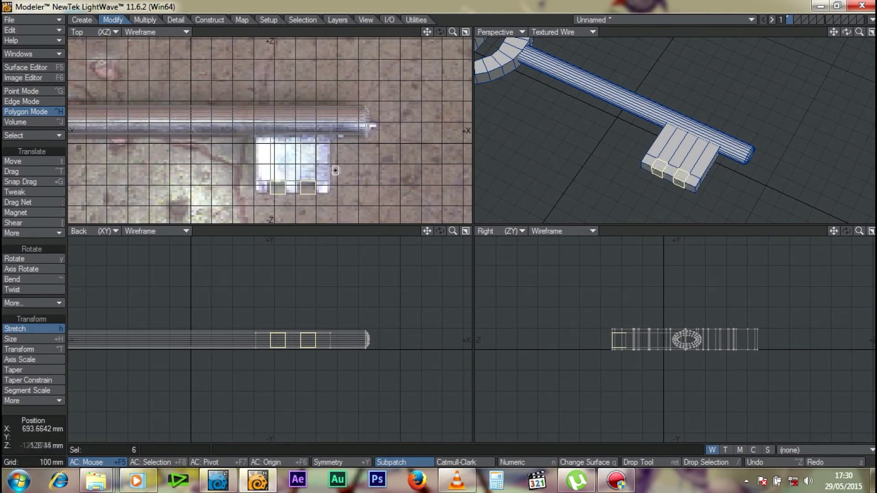
left_click(319, 197)
left_click_drag(311, 183, 311, 229, "ctrl")
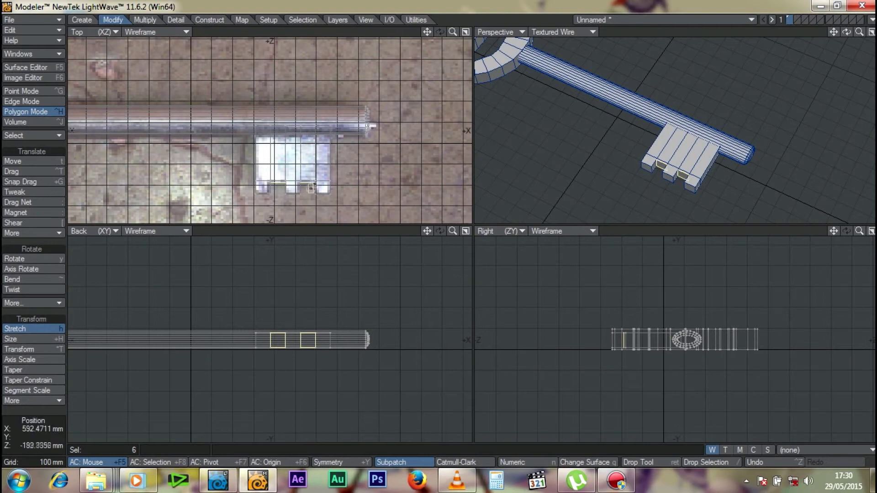
Move the squashed faces slightly in Z to open notches between the teeth, then deselect
key("t")
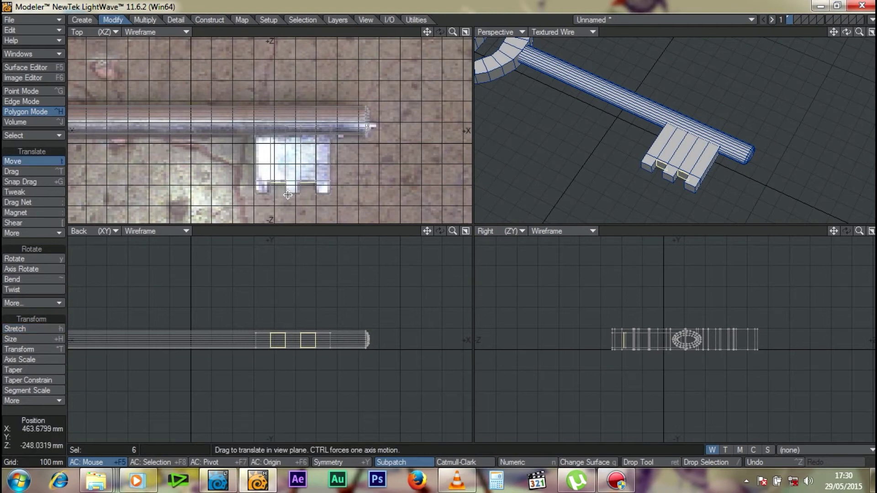
left_click(312, 187)
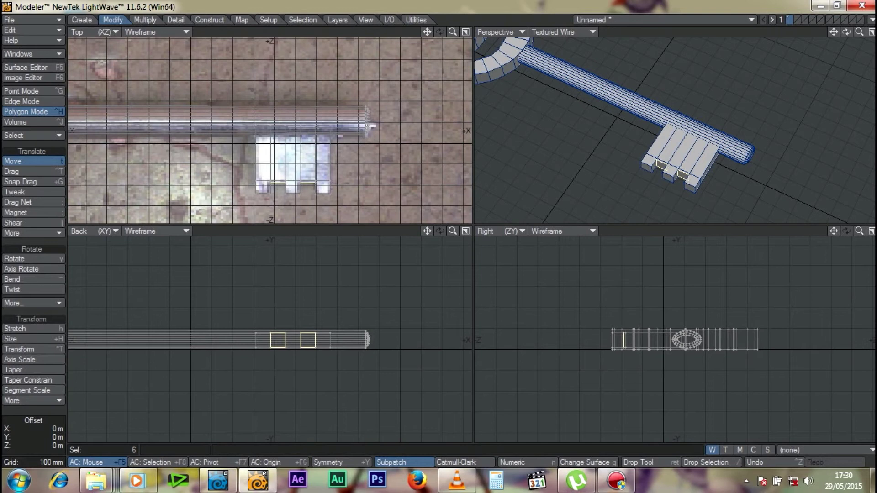
left_click_drag(312, 187, 315, 178)
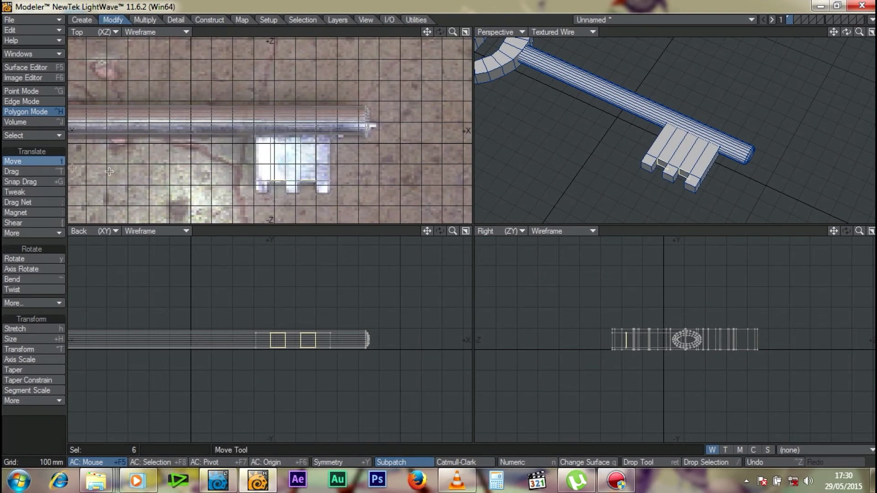
left_click(50, 165)
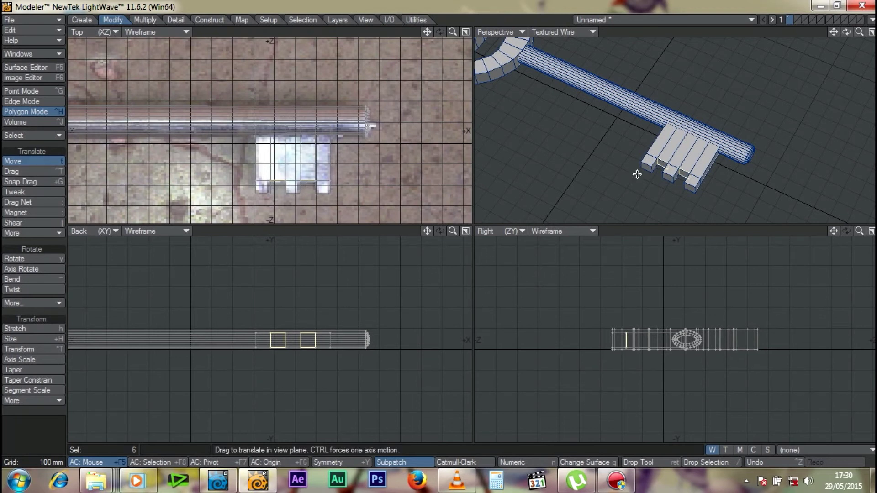
left_click_drag(453, 31, 516, 31)
left_click_drag(427, 32, 409, 22)
left_click_drag(439, 221, 439, 223)
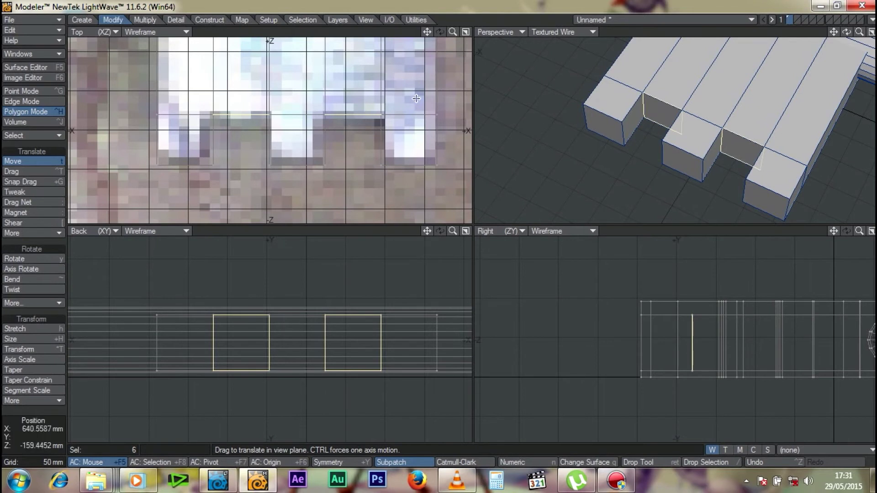
left_click_drag(846, 32, 672, 112)
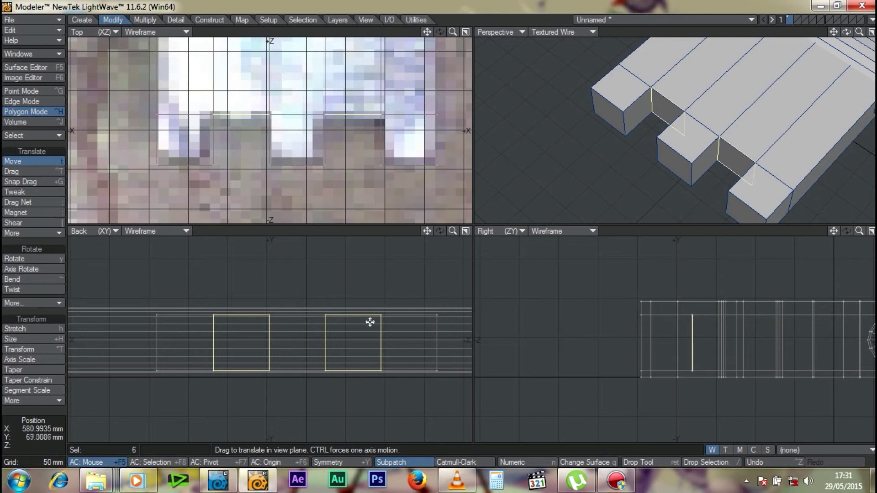
key("Return")
key("slash")
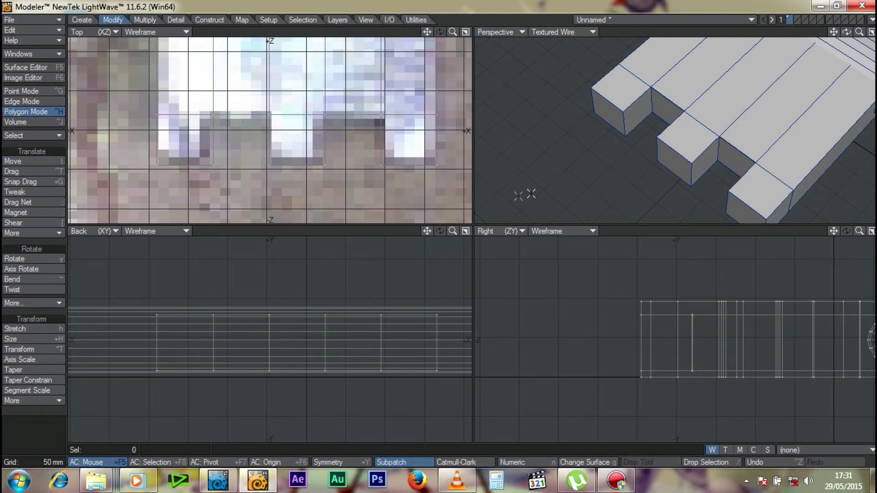
Zoom out to the whole key and set the Perspective view to Texture shading
left_click_drag(453, 32, 430, 32)
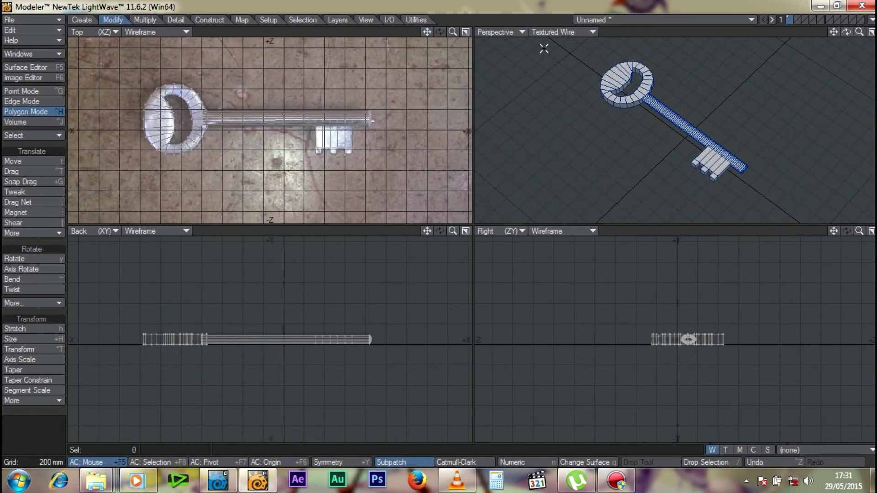
left_click(556, 29)
left_click(558, 94)
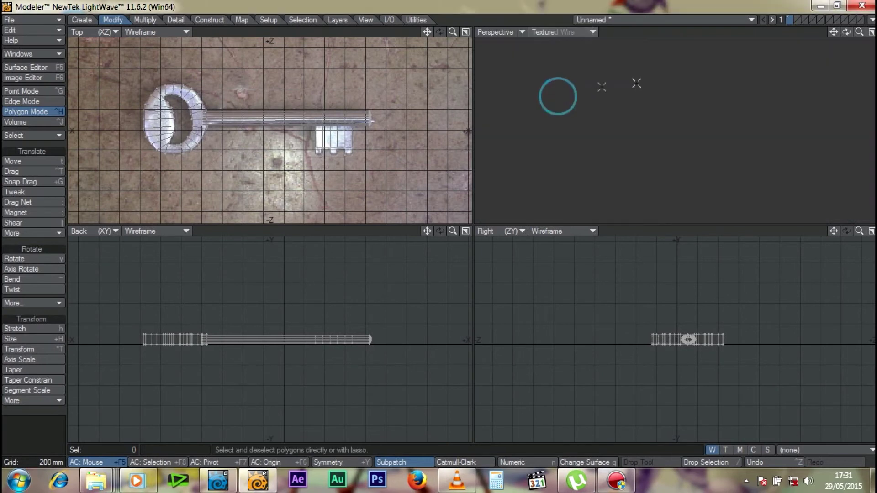
left_click_drag(846, 32, 867, 33)
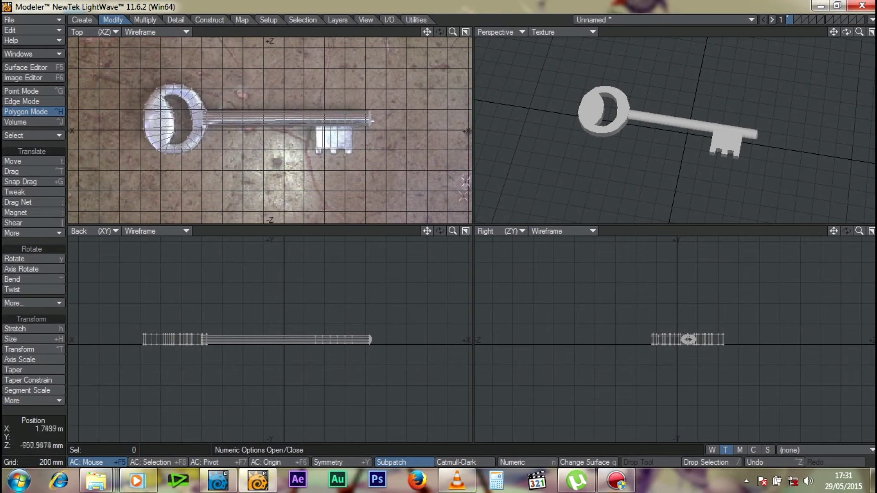
Create a new Planar UV texture map named 'Key', projected along Y with automatic sizing
left_click(815, 450)
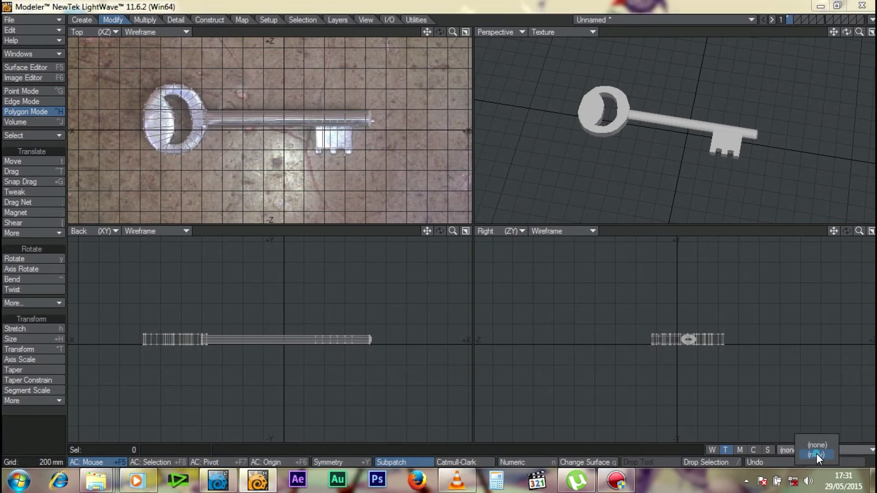
left_click(816, 453)
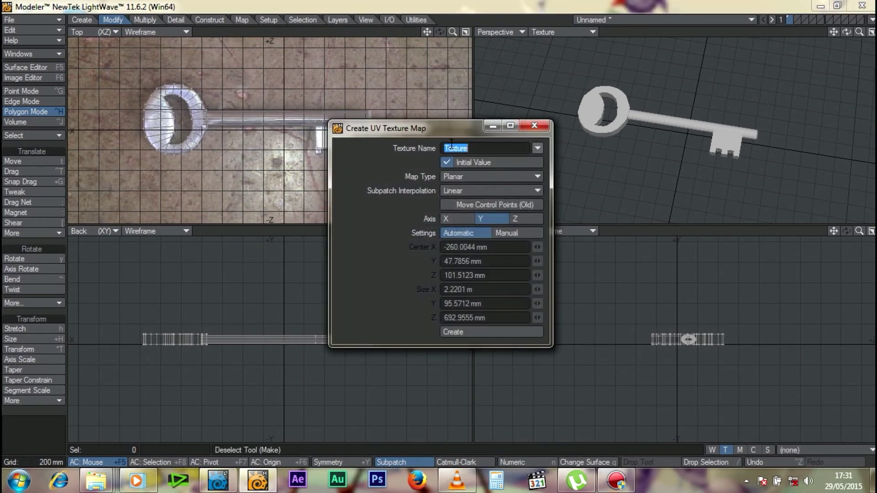
type("Key")
left_click(471, 181)
left_click(470, 182)
left_click(495, 333)
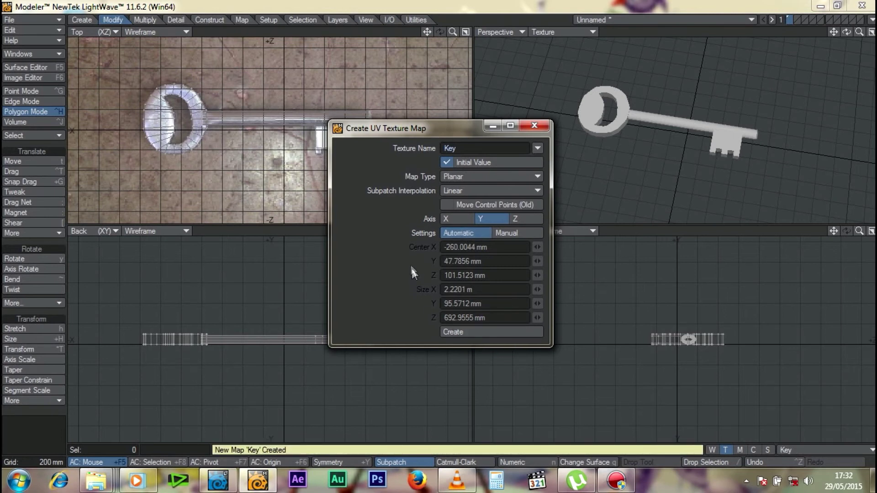
left_click(539, 125)
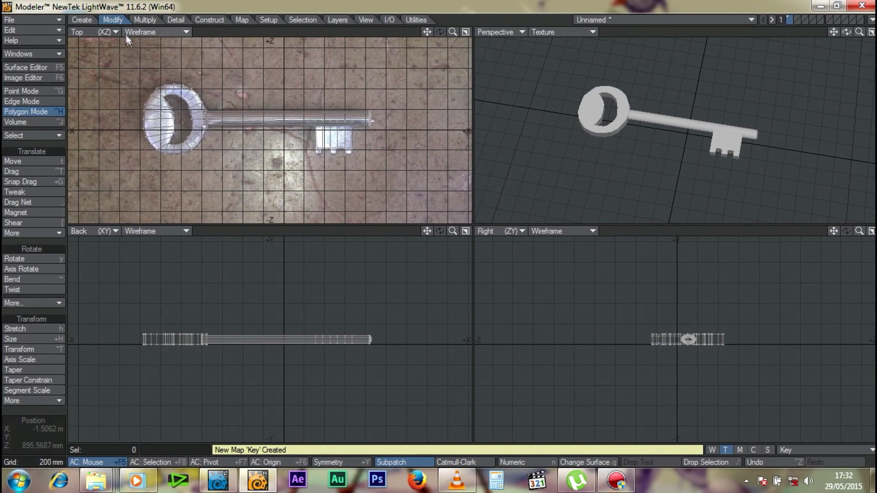
Switch the Top viewport to UV Texture to show the Key map layout, and fit all views
left_click(112, 30)
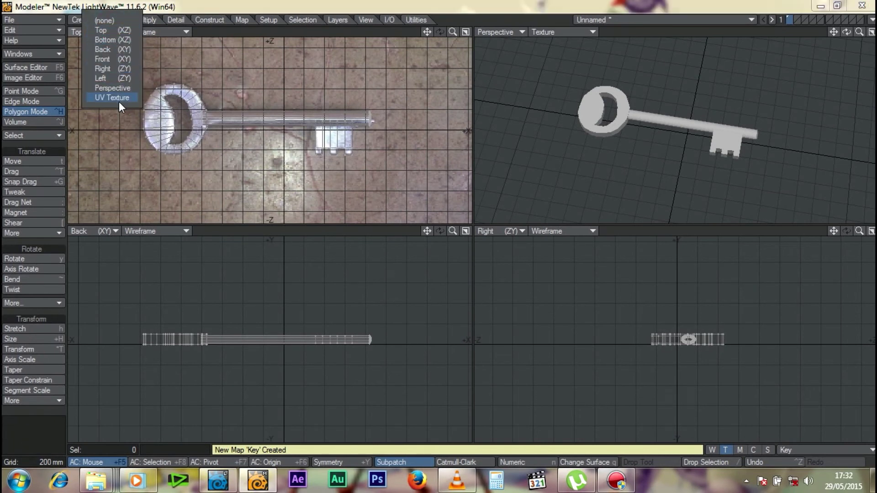
left_click(78, 34)
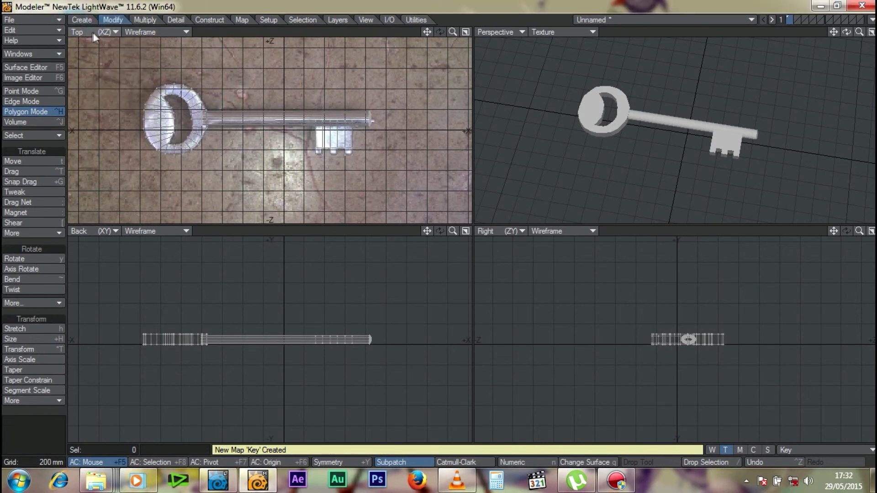
left_click(105, 32)
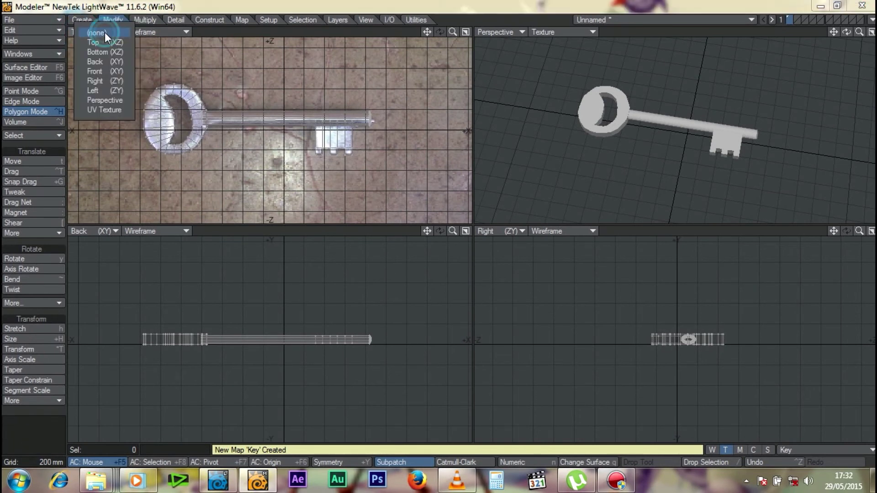
left_click(105, 112)
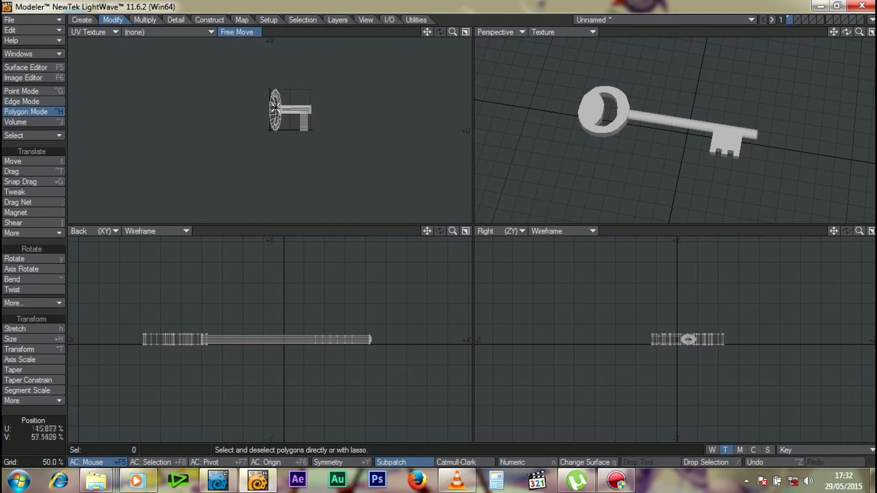
key("a")
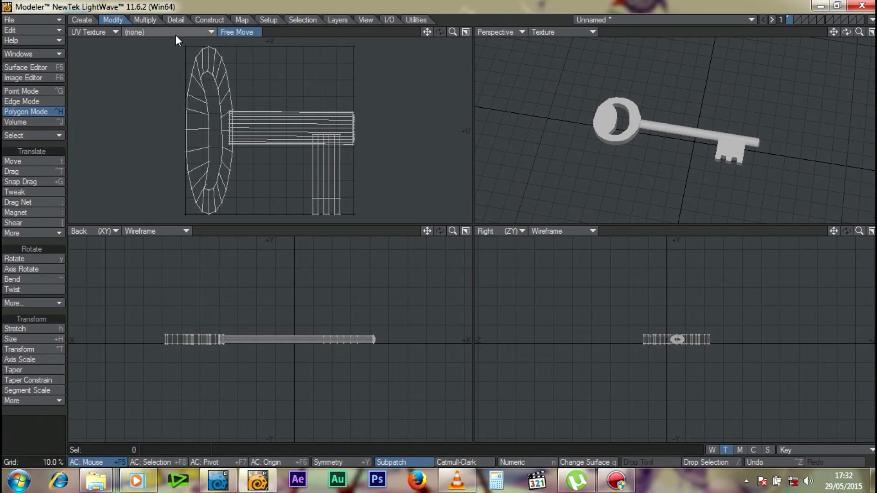
left_click(207, 34)
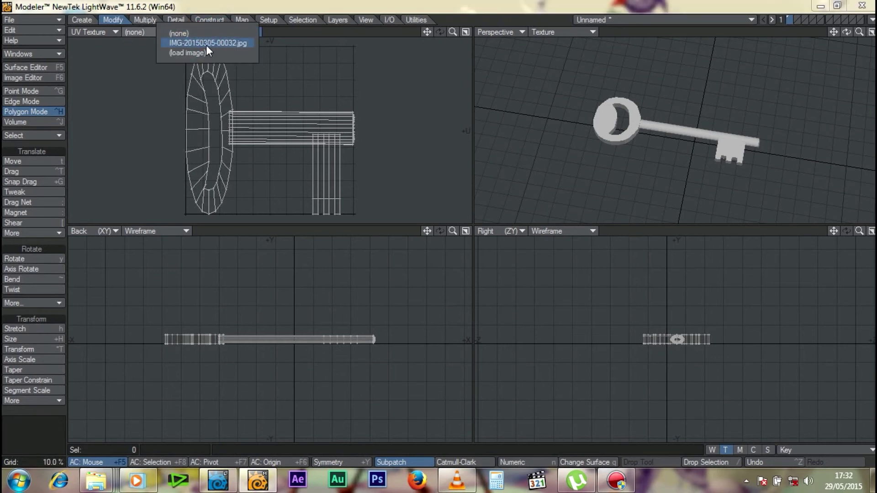
Set the UV view's backdrop image to IMG-20150305-00032.jpg behind the Key UV layout
left_click(206, 43)
left_click(198, 32)
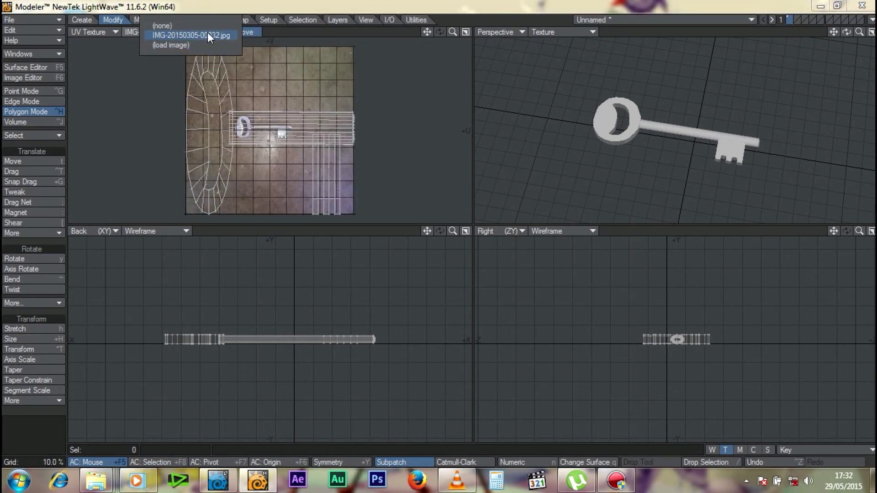
left_click(435, 4)
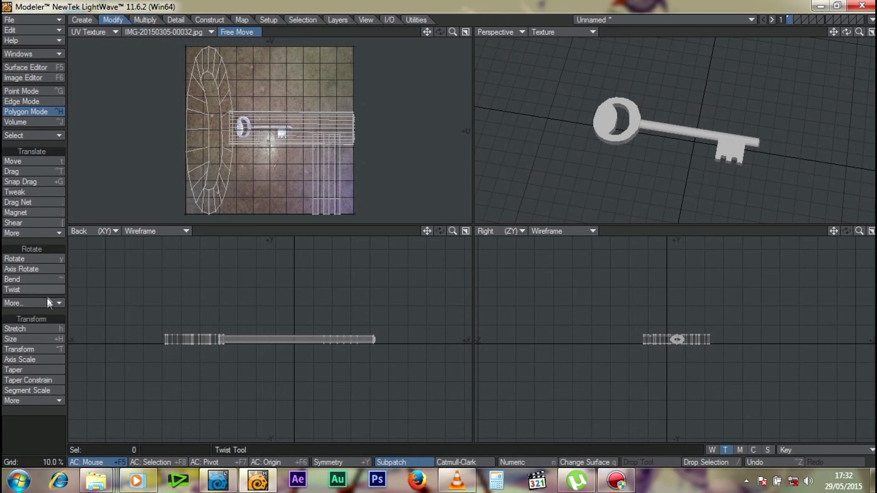
left_click(43, 327)
Shrink and squash the Key UV layout, then move it up onto the photographed key
left_click_drag(262, 133, 221, 185)
left_click_drag(406, 267, 405, 271)
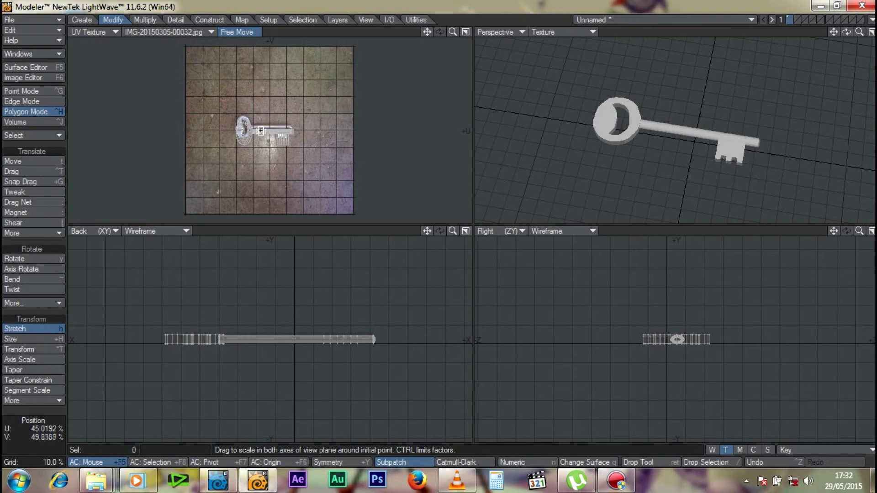
scroll(295, 151, "up", 5)
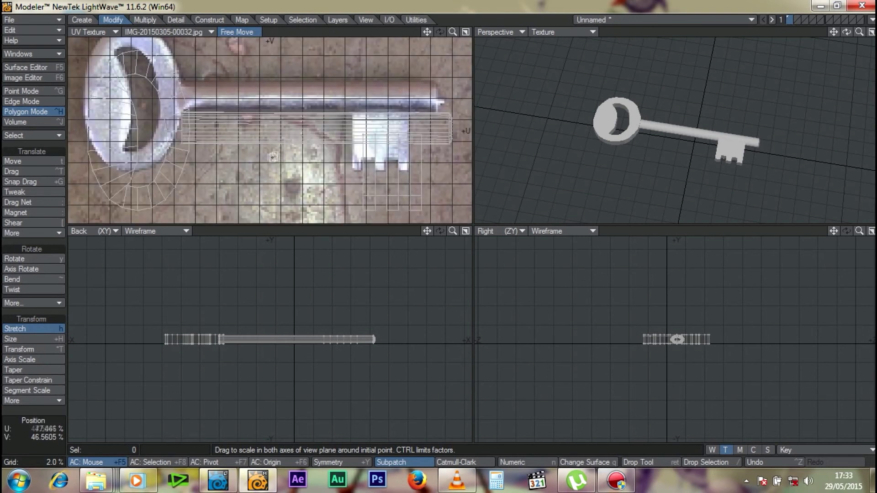
scroll(368, 159, "down", 3)
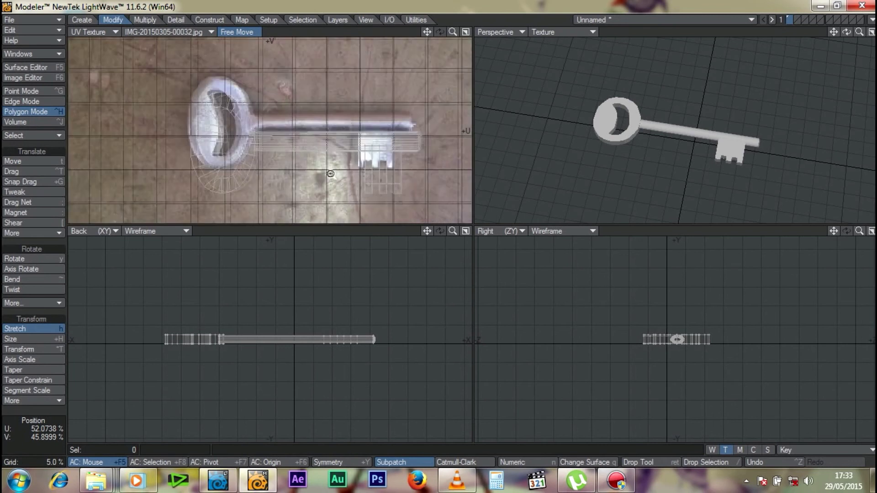
left_click_drag(332, 178, 336, 182, "alt")
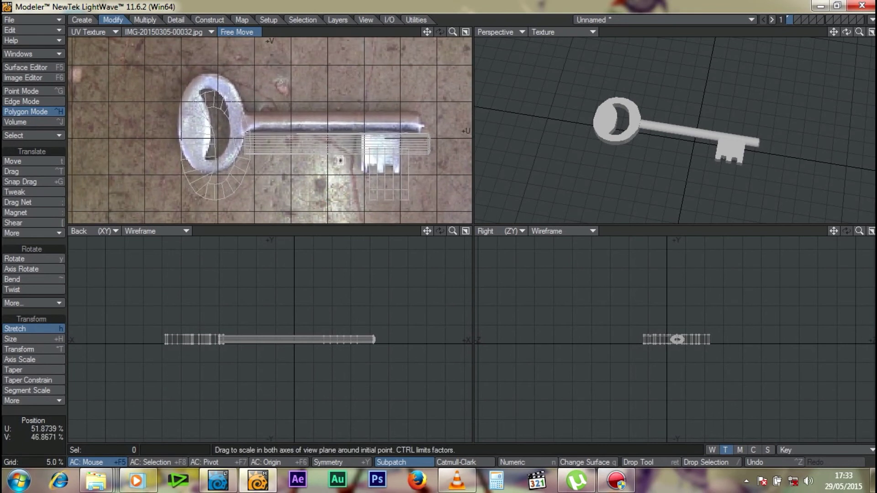
left_click_drag(332, 145, 295, 135)
left_click(46, 158)
Fine-tune the UV layout's vertical stretch to match the photo and orbit the Perspective view
left_click(19, 329)
left_click(18, 161)
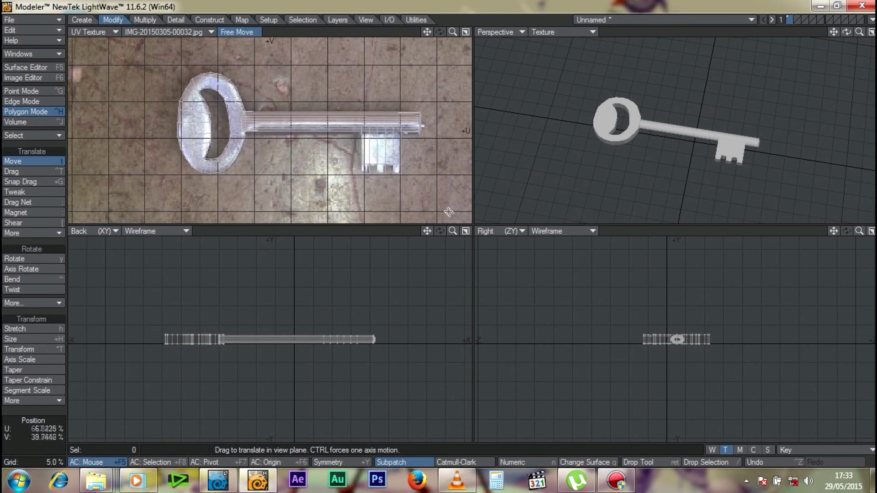
left_click(34, 330)
left_click_drag(298, 126, 298, 129)
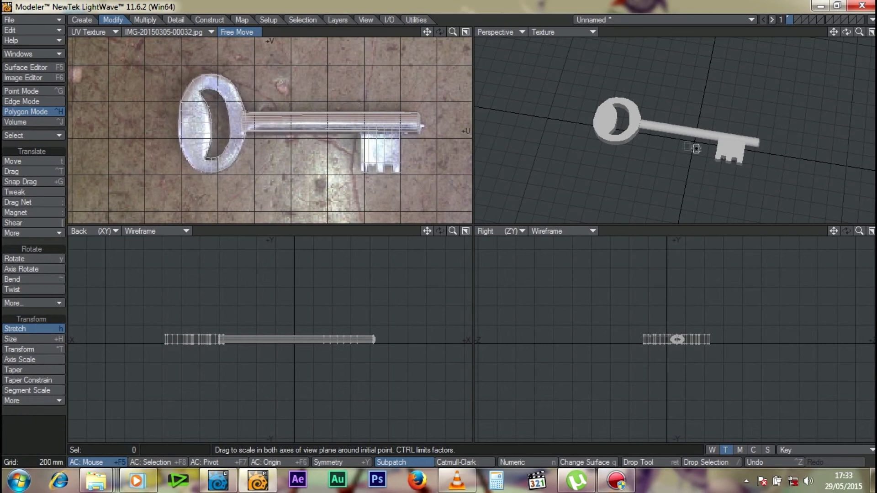
left_click_drag(847, 32, 808, 39)
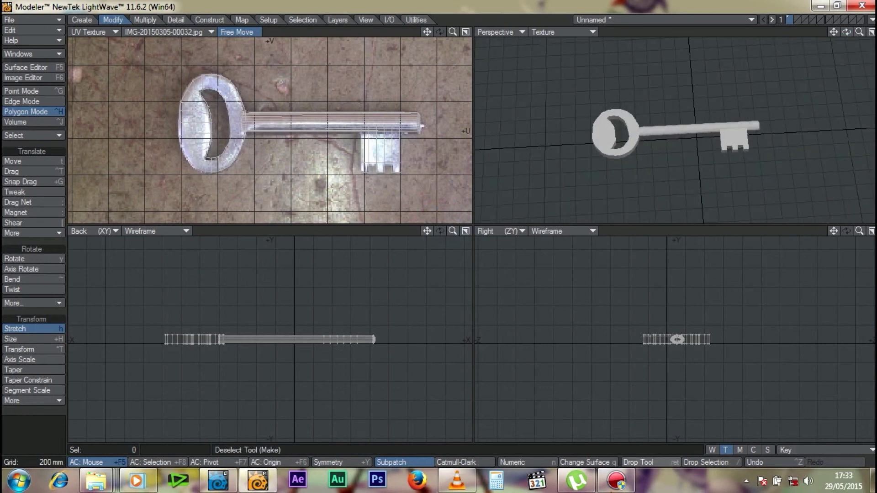
Apply a new surface named 'Key' with Smoothing on and colour 85, 85, 85
left_click(590, 461)
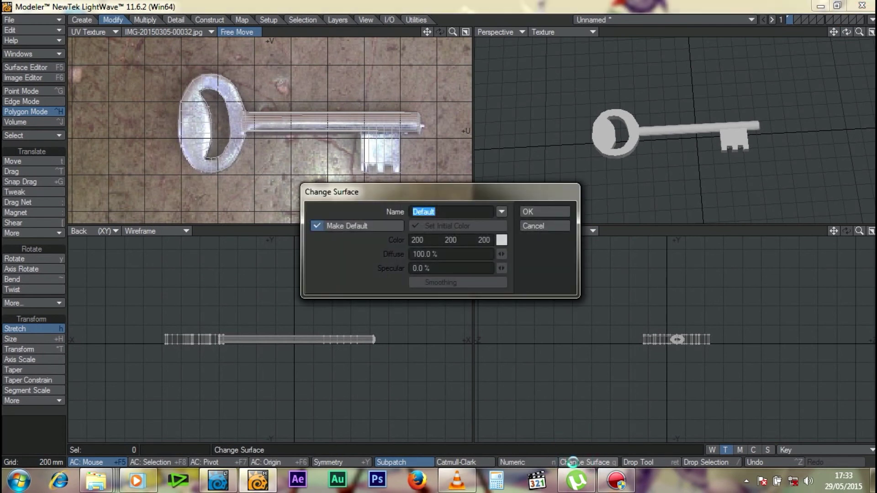
type("Key")
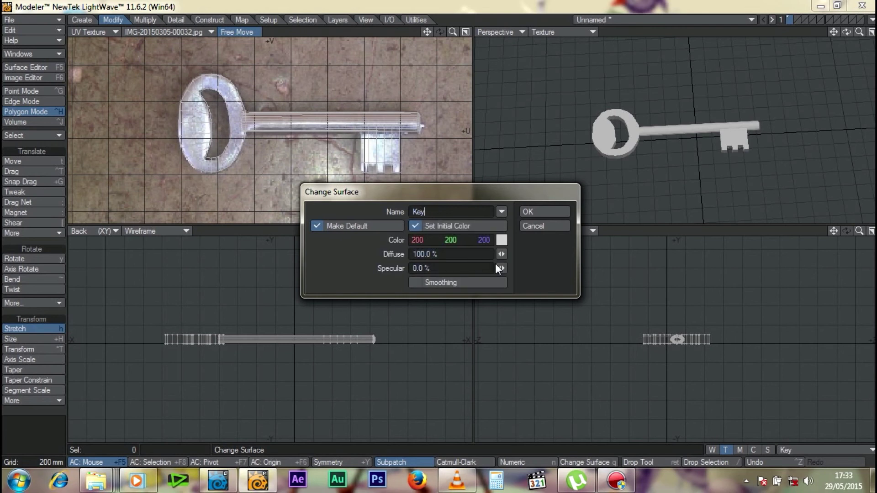
left_click(423, 283)
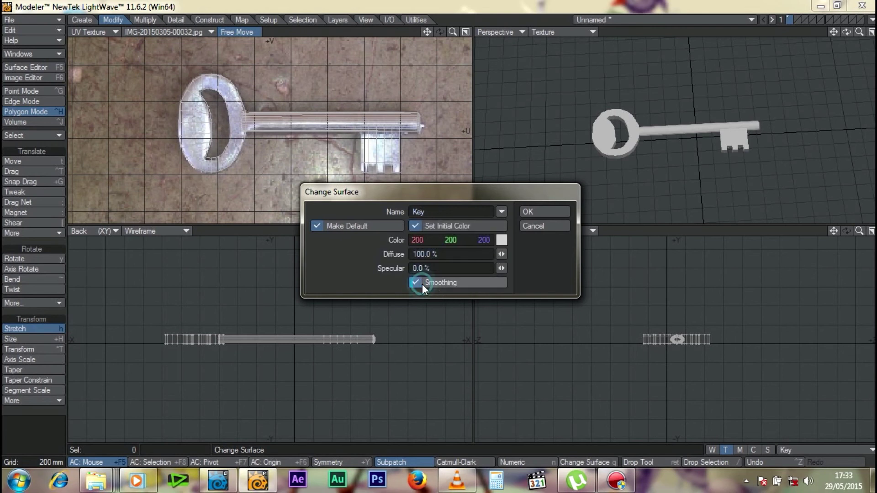
left_click(502, 240)
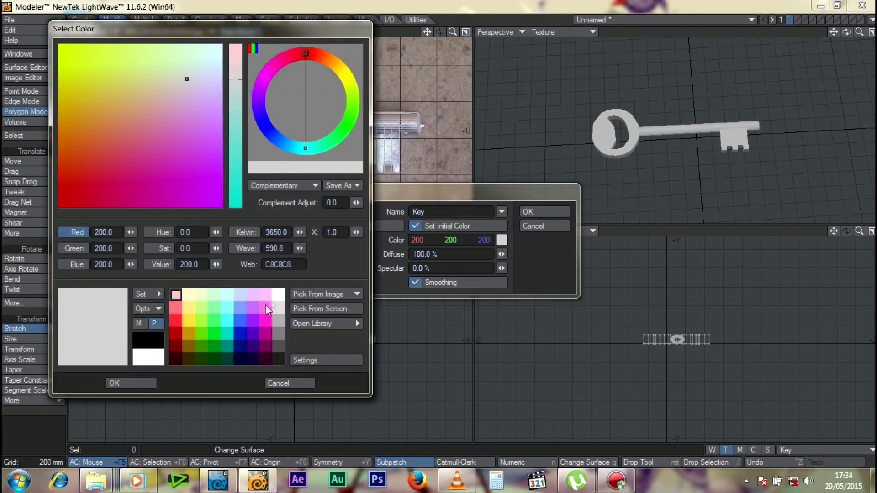
left_click(276, 345)
left_click(147, 382)
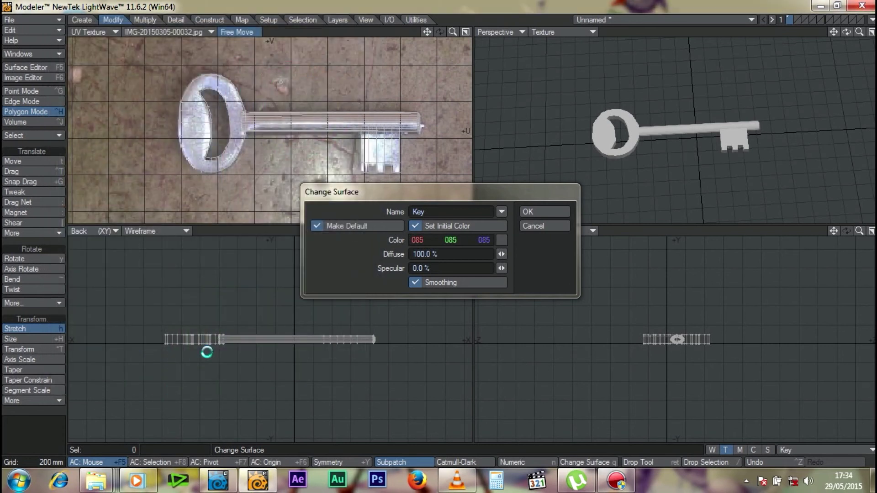
left_click(548, 211)
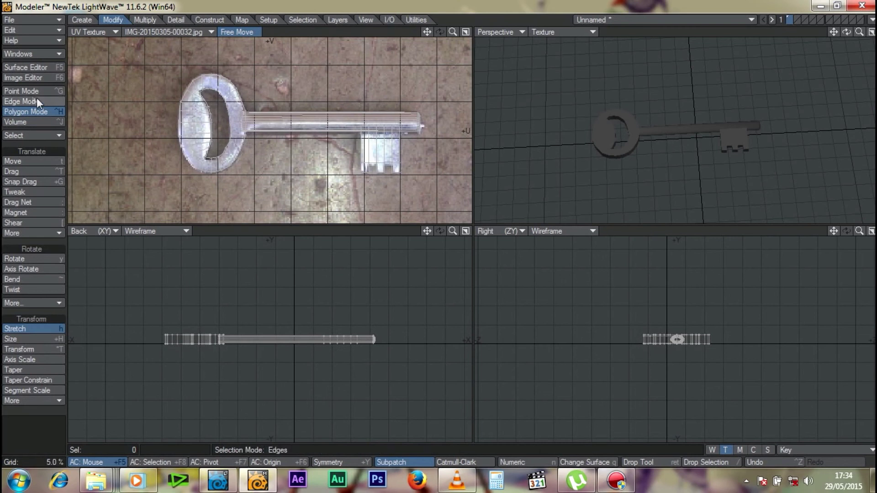
Recolour the Key surface blue (0, 47, 191) and open its colour texture settings
left_click(32, 67)
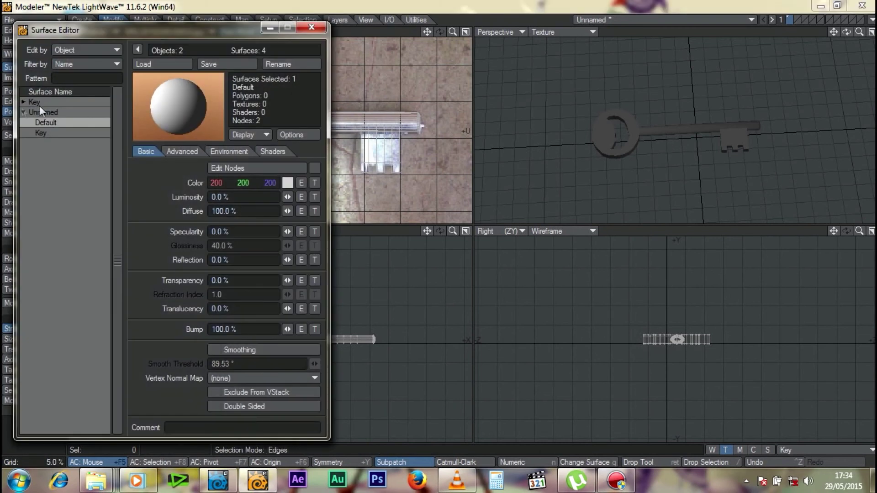
left_click(52, 133)
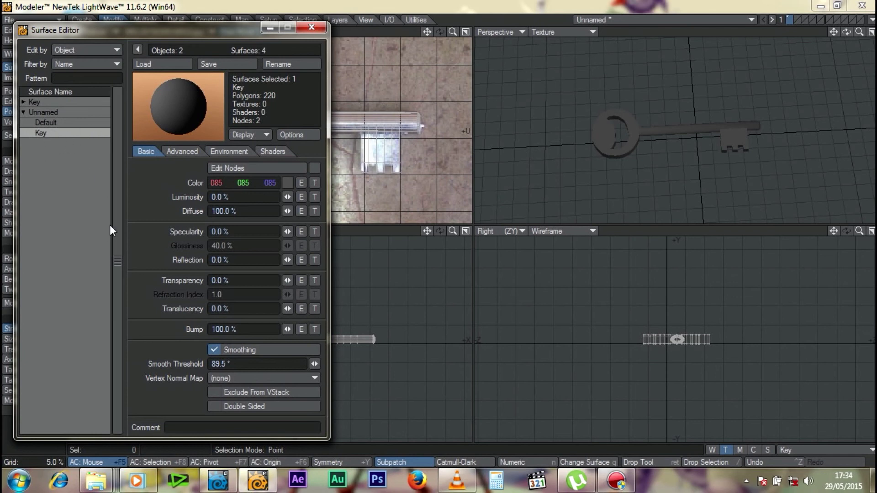
left_click(288, 183)
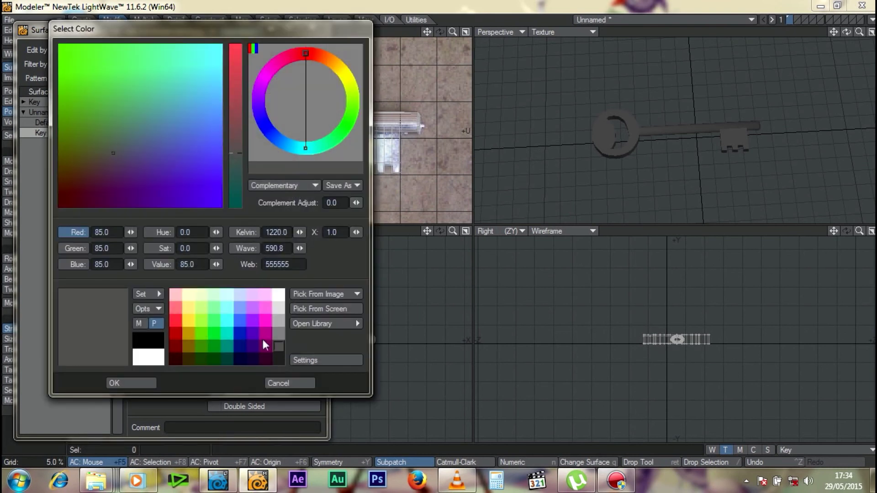
left_click(245, 336)
left_click(136, 382)
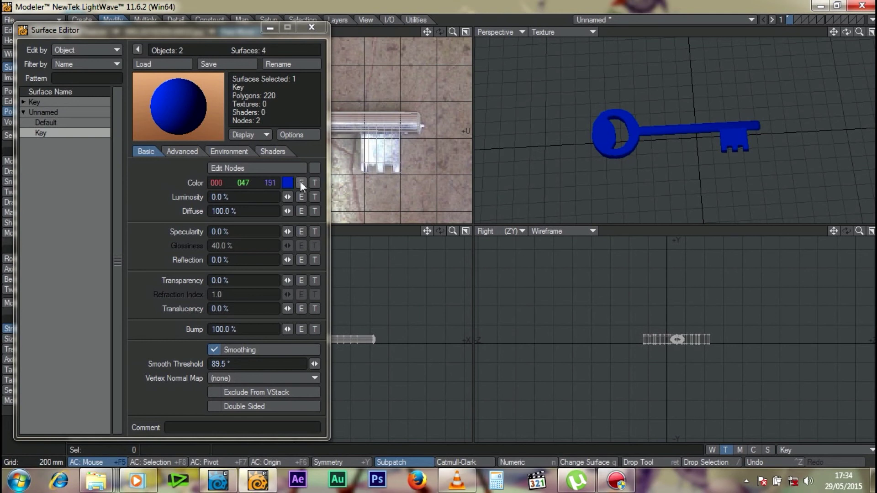
left_click(315, 183)
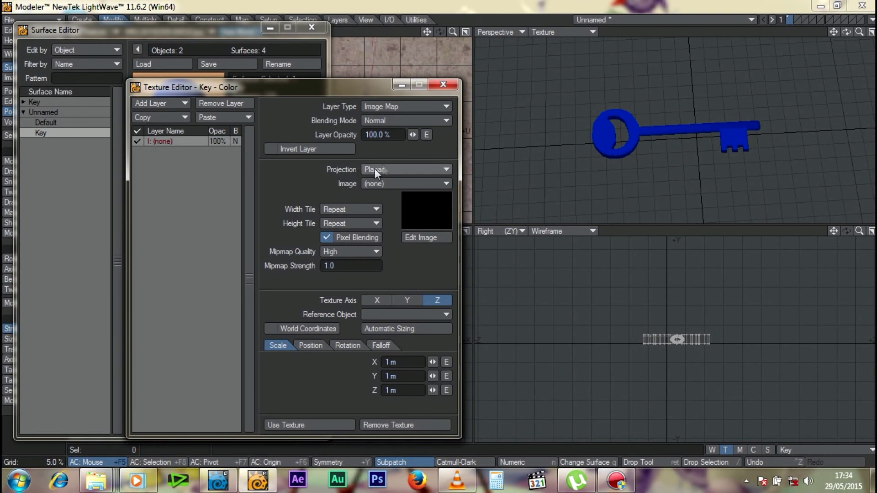
Set the colour texture to UV projection on the Key map with IMG-20150305-00032.jpg
left_click(388, 167)
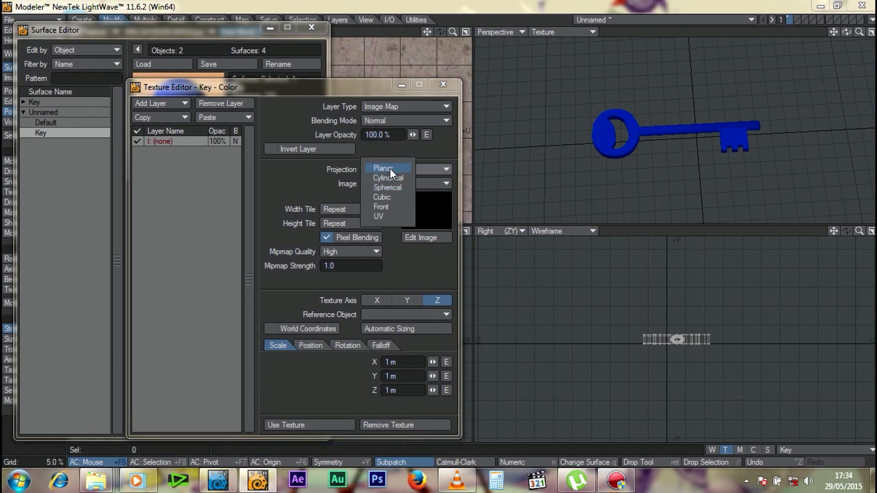
left_click(384, 216)
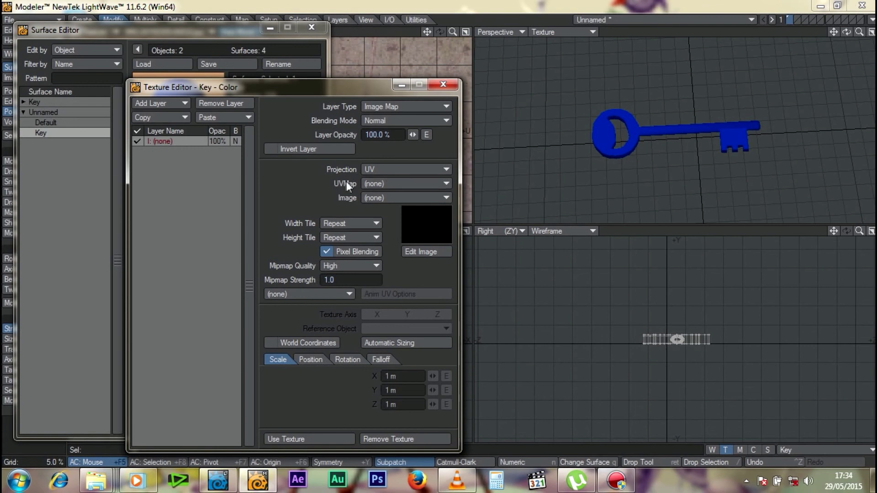
left_click(403, 185)
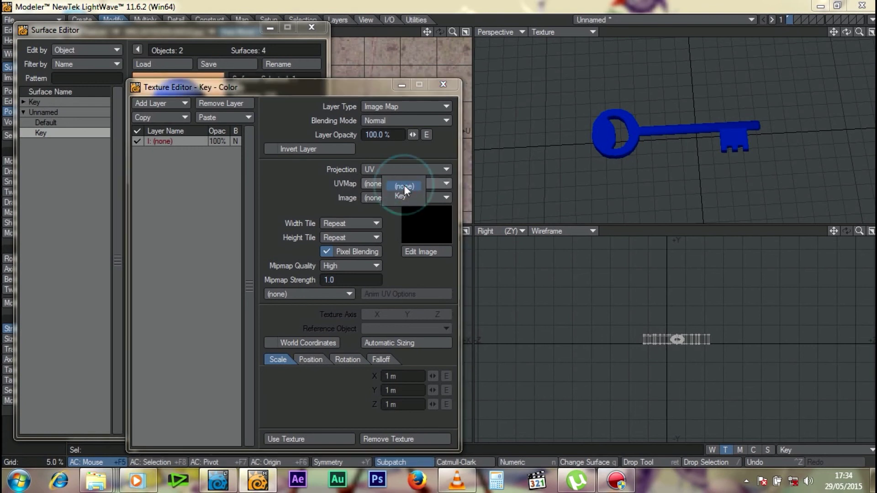
left_click(406, 196)
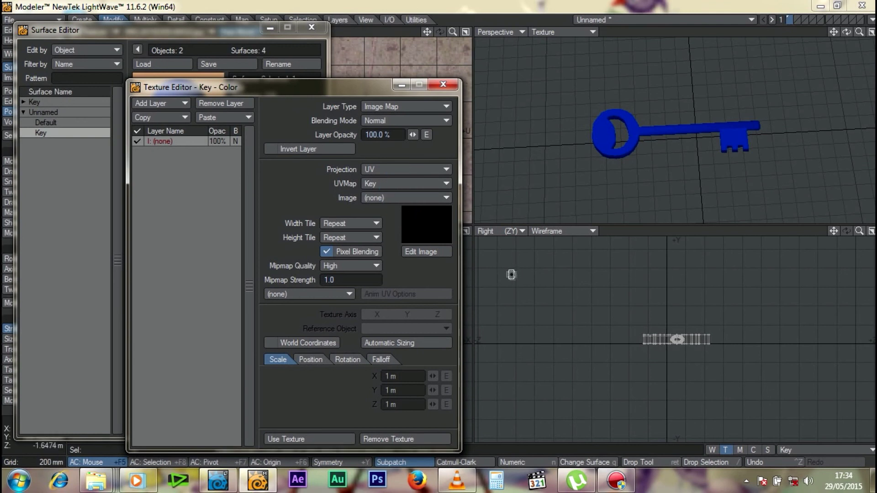
left_click(385, 196)
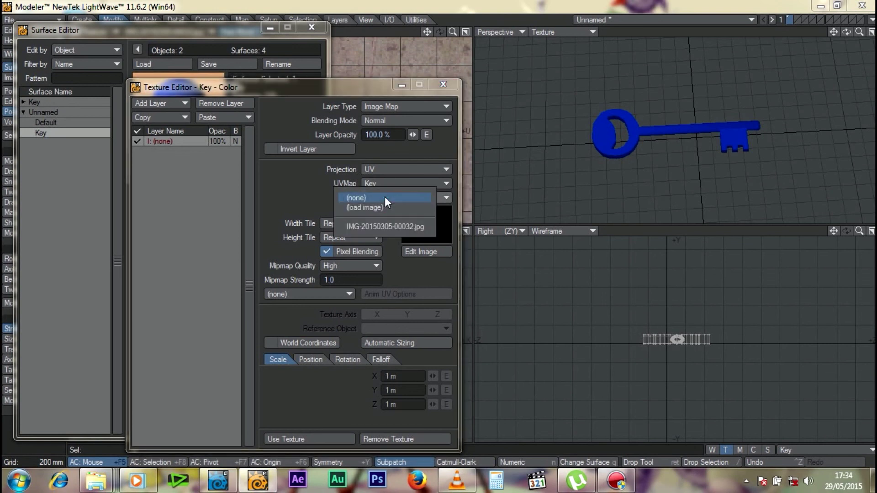
left_click(404, 227)
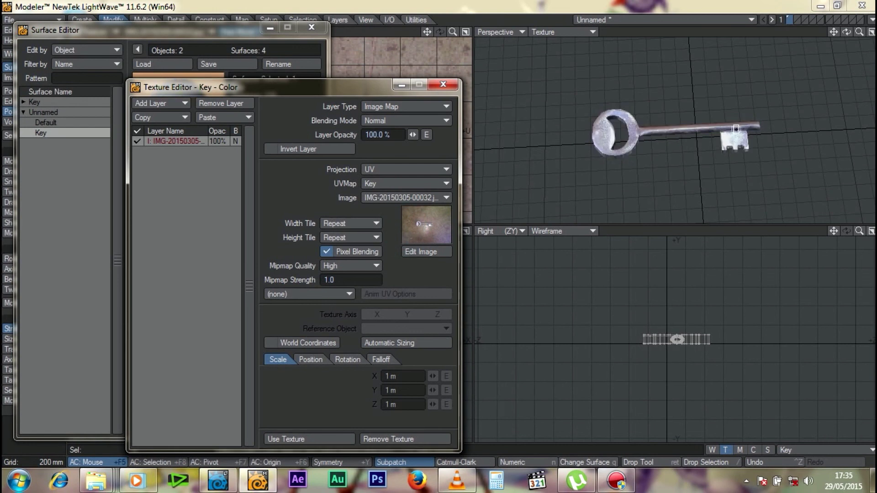
left_click_drag(846, 32, 846, 30)
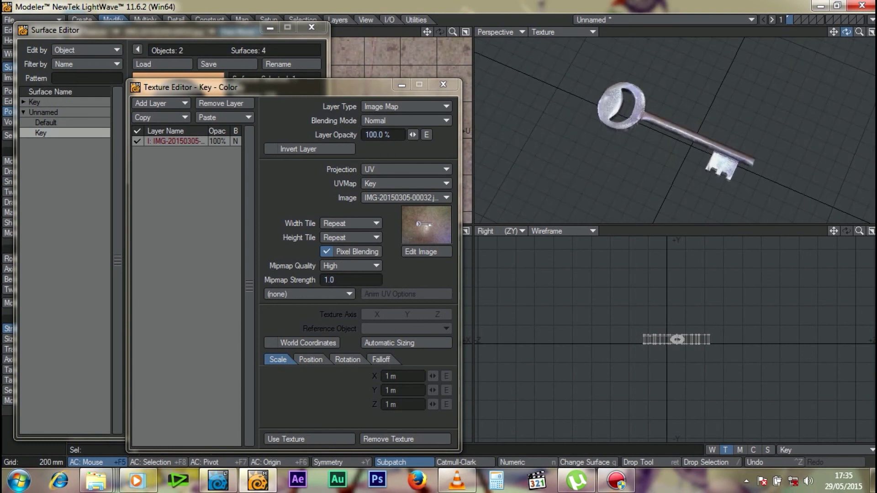
Close the Texture and Surface Editors, drop the Stretch tool, and select all polygons
left_click(442, 84)
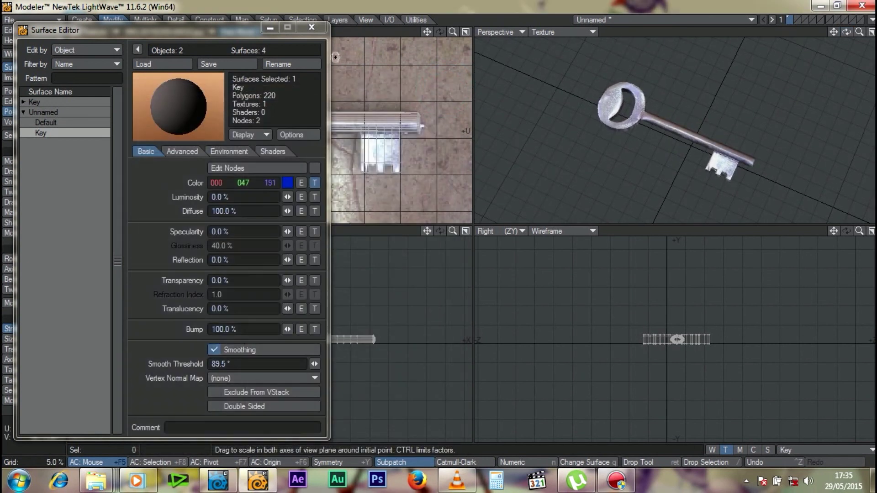
left_click(312, 27)
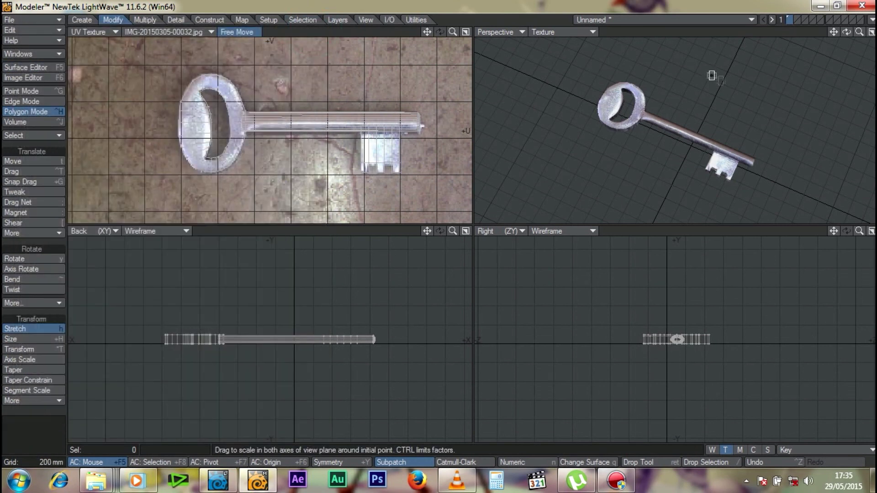
left_click_drag(846, 32, 848, 33)
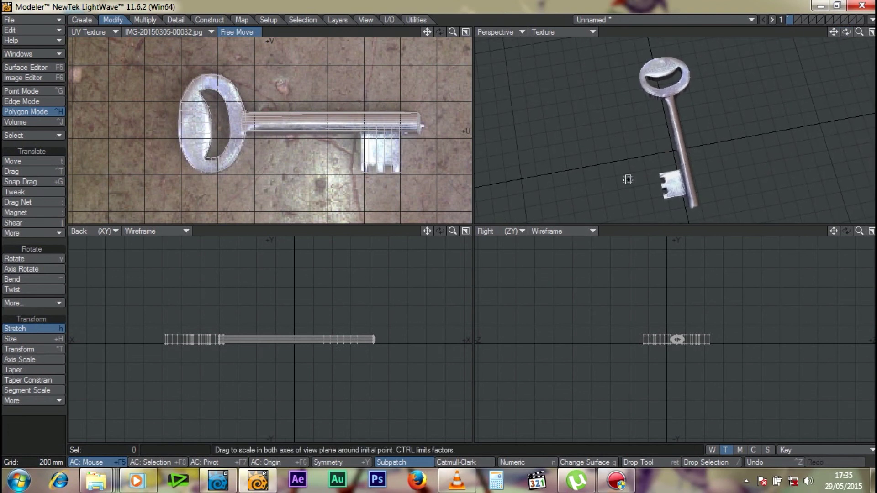
key("Return")
key("shift+apostrophe")
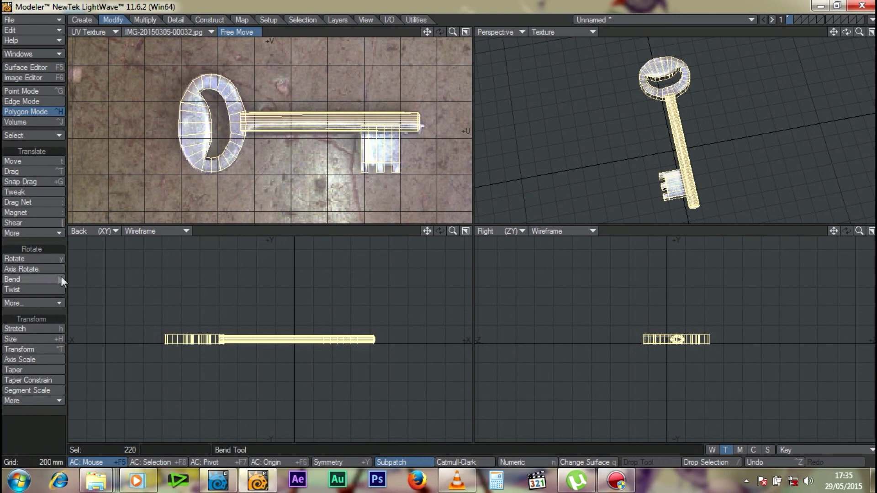
Rotate the key 17° in the Right view and move it about 830 mm along Z
left_click(47, 259)
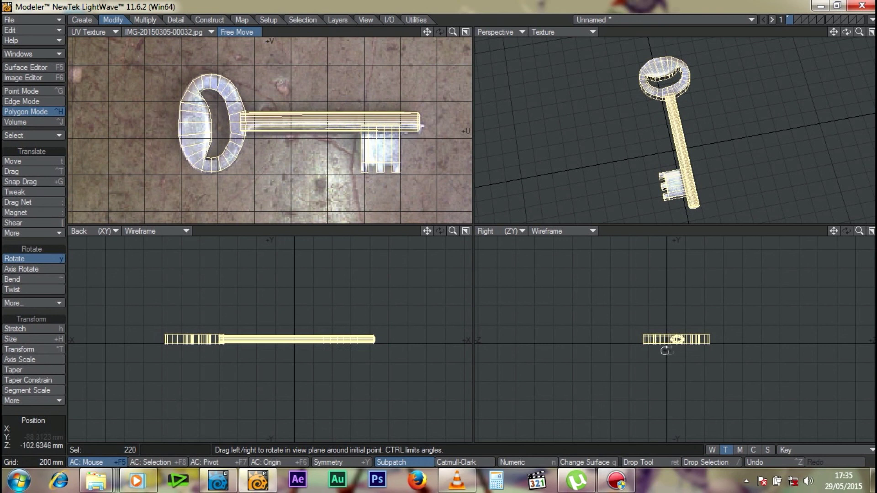
left_click_drag(677, 337, 809, 338)
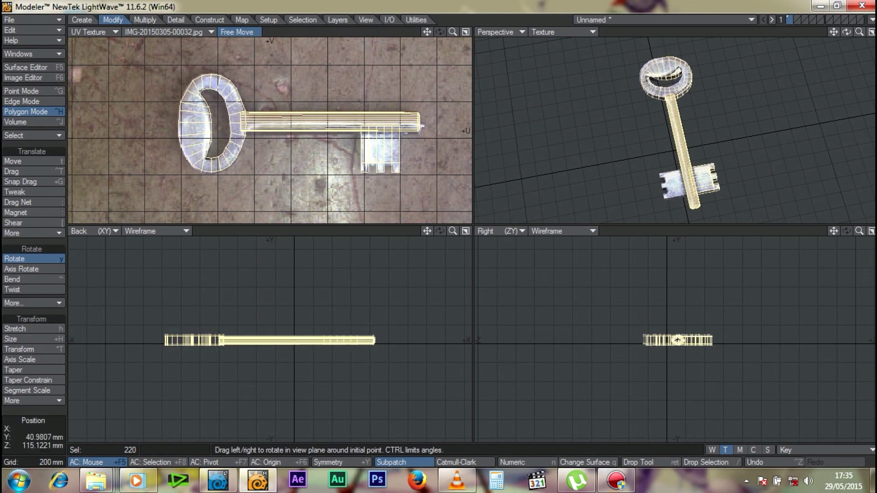
left_click(37, 163)
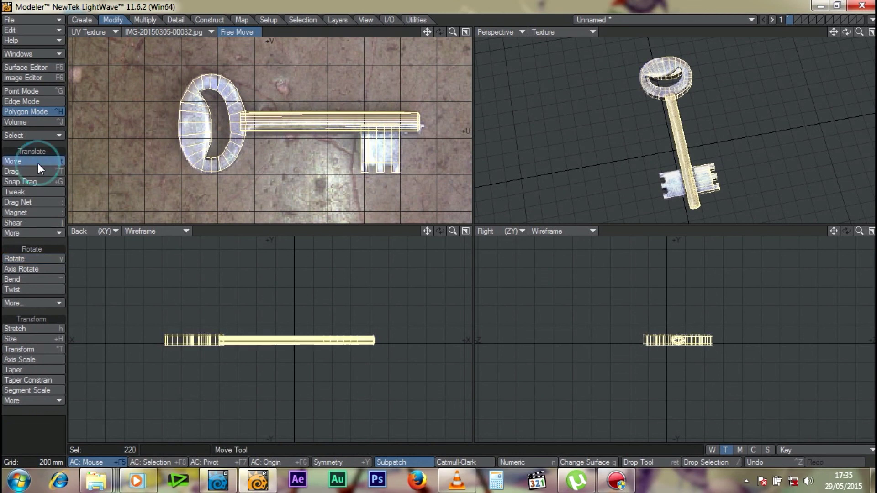
left_click_drag(706, 348, 632, 346)
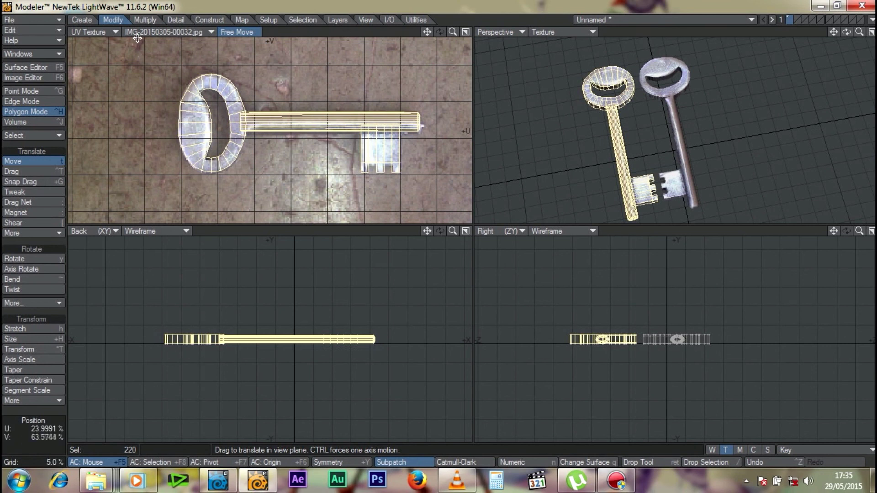
left_click(88, 30)
Restore the Top (XZ) view, rotate the second key -19° there, then deselect it
left_click(75, 20)
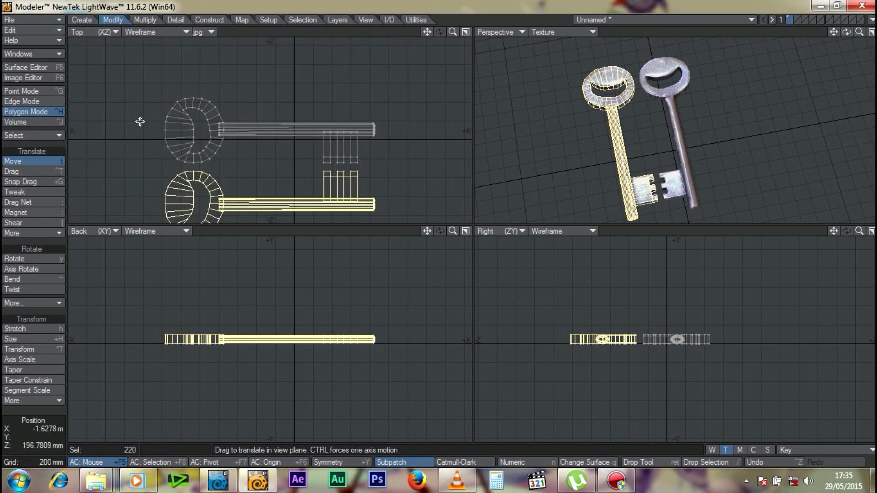
key("a")
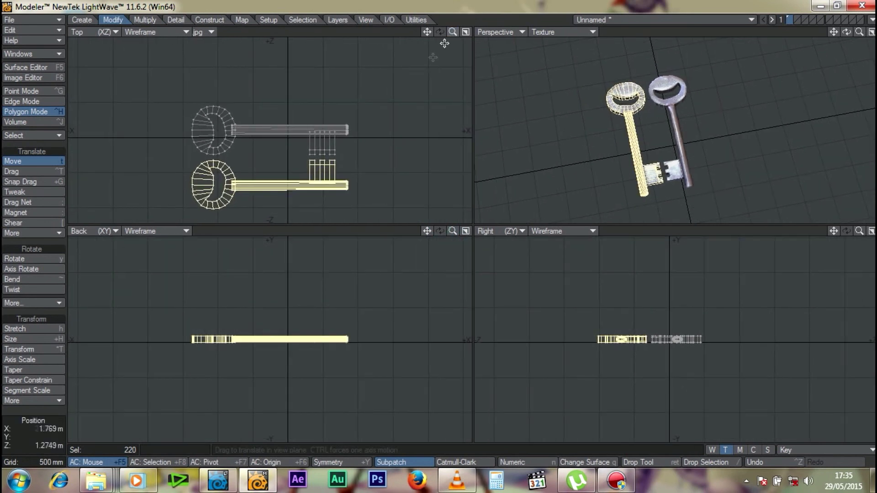
left_click(29, 259)
left_click_drag(224, 169, 440, 208)
left_click(60, 161)
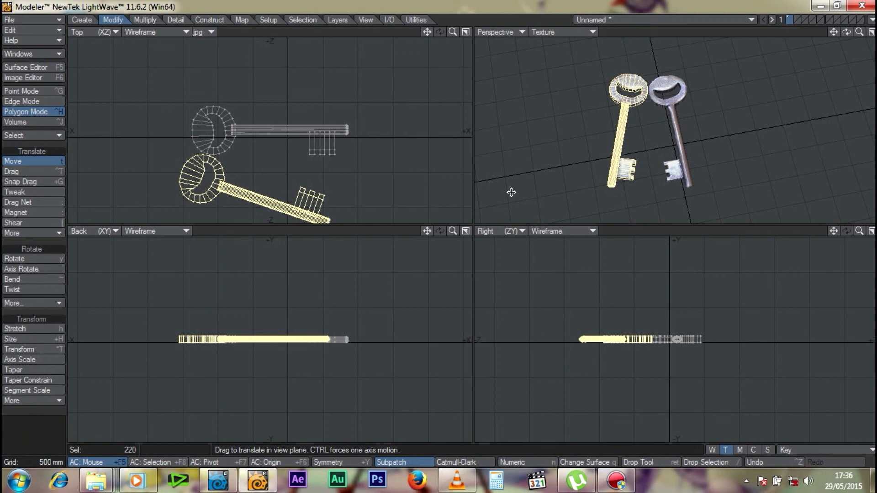
key("Return")
left_click(529, 173)
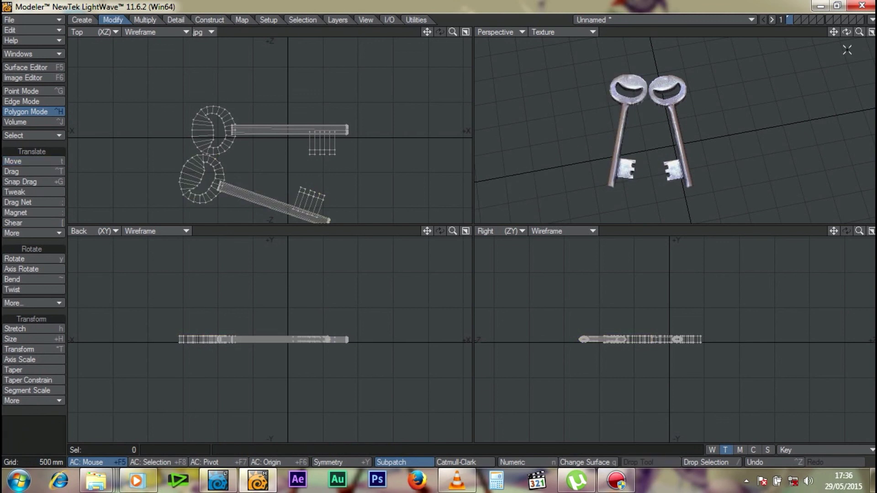
left_click_drag(847, 31, 783, 40)
left_click_drag(795, 107, 790, 118)
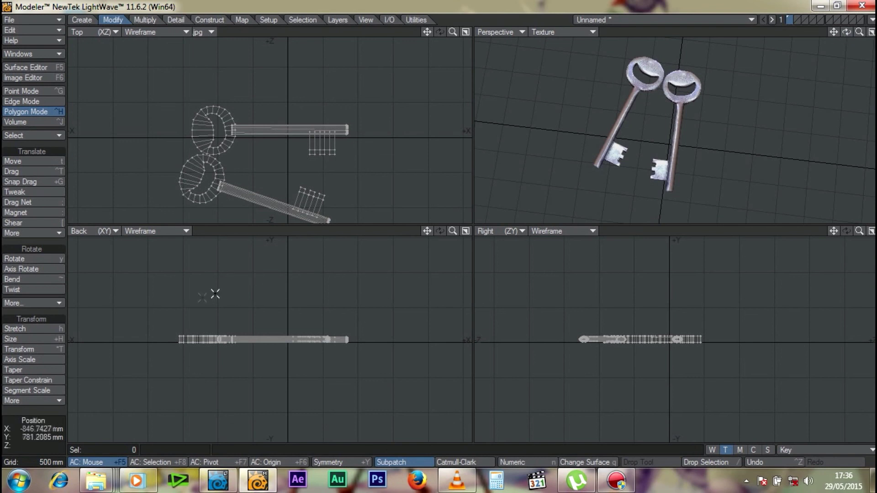